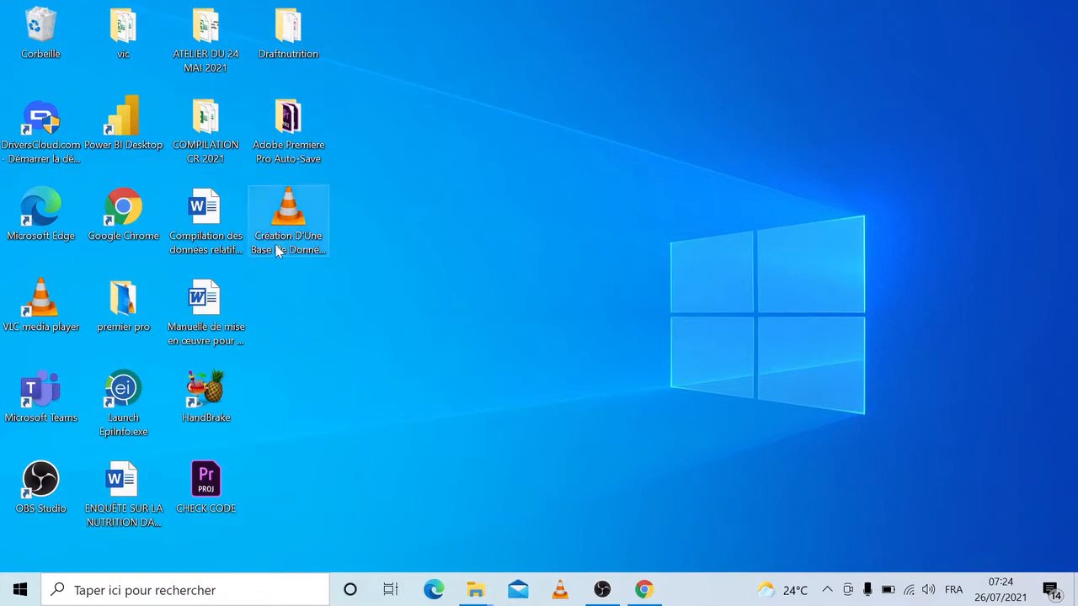
- Launch Epi Info and open the recent project Draftnutrition.prj in the questionnaire form editor
{"action": "double_click", "coordinate": [125, 402]}
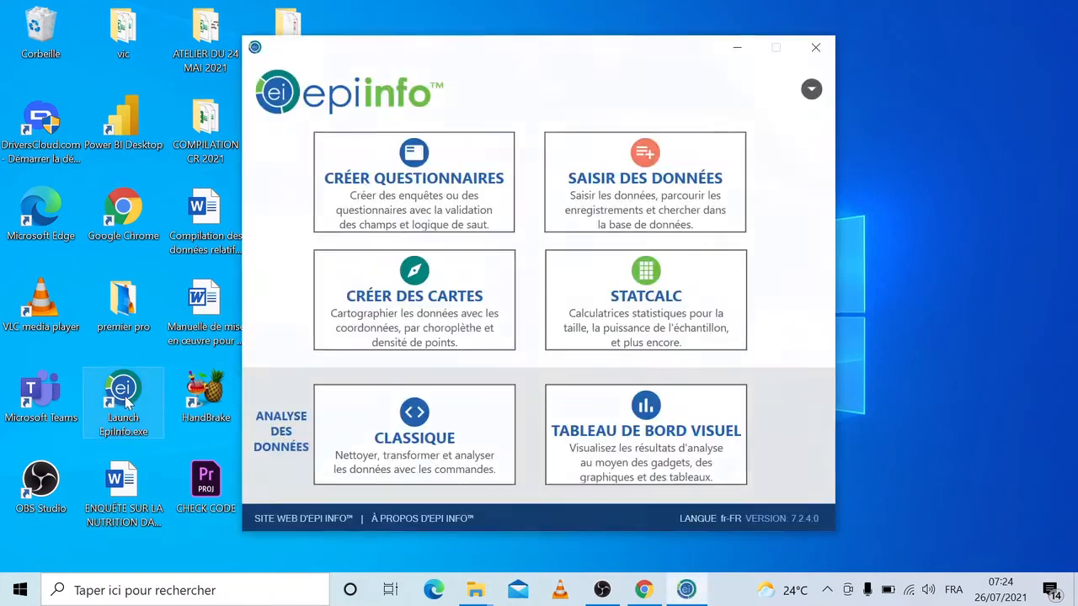
{"action": "left_click", "coordinate": [417, 163]}
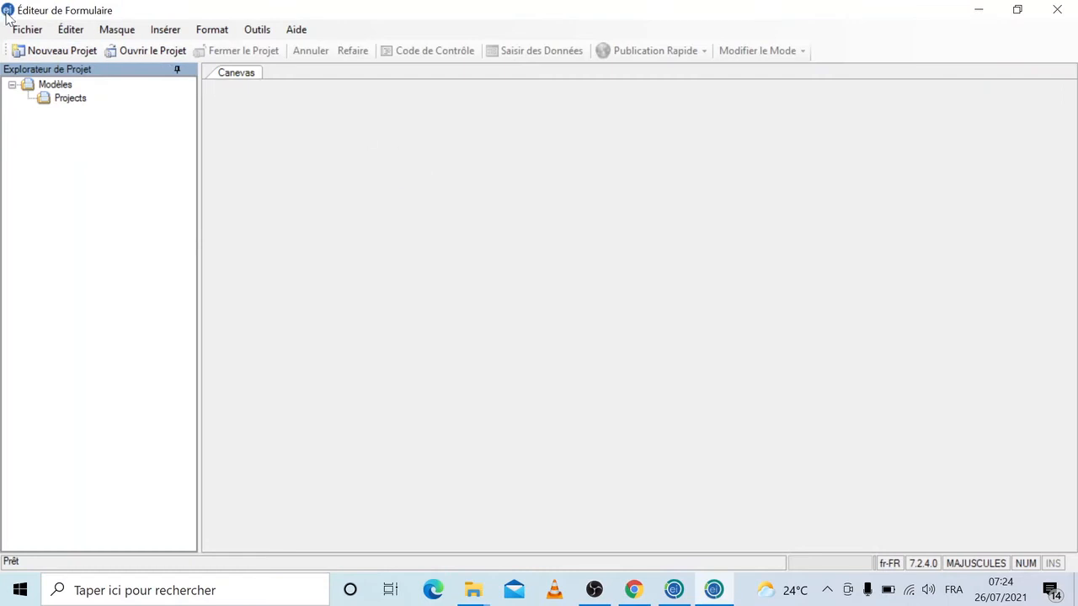
{"action": "left_click", "coordinate": [23, 34]}
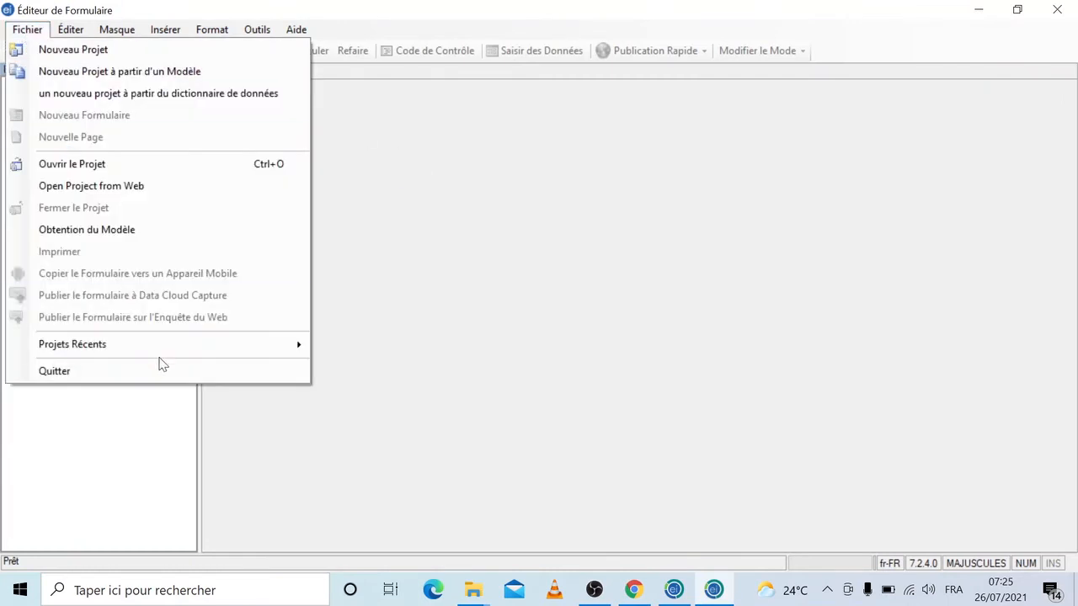
{"action": "mouse_move", "coordinate": [240, 344]}
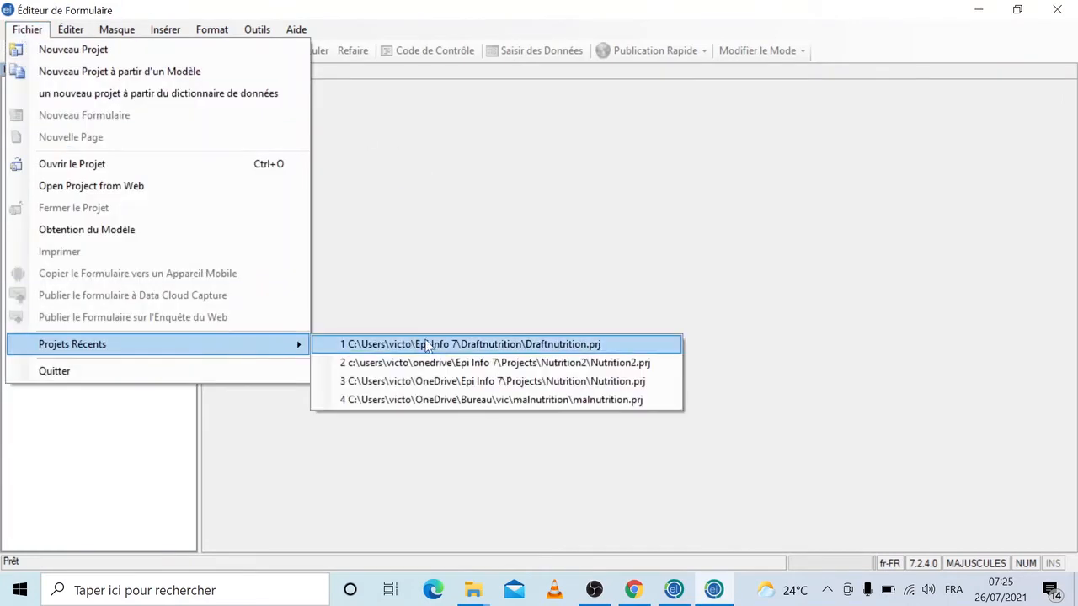
{"action": "left_click", "coordinate": [494, 350]}
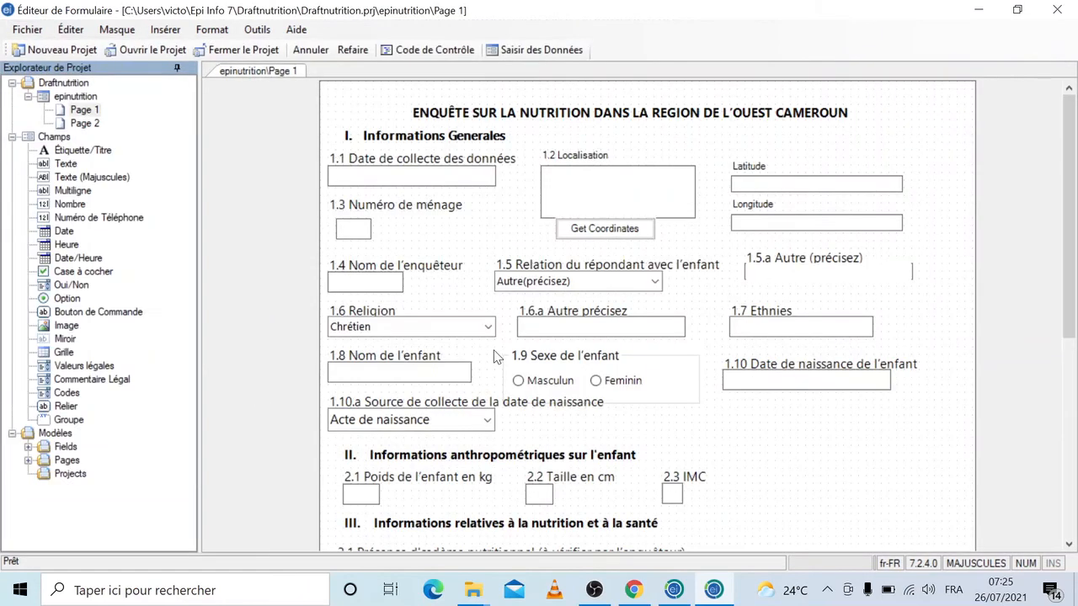
- Start a new grid field (Grille) in the empty area below the food-frequency group on Page 2 of the epinutrition form
{"action": "scroll", "coordinate": [497, 357], "scroll_direction": "down", "scroll_amount": 5}
{"action": "left_click", "coordinate": [493, 350]}
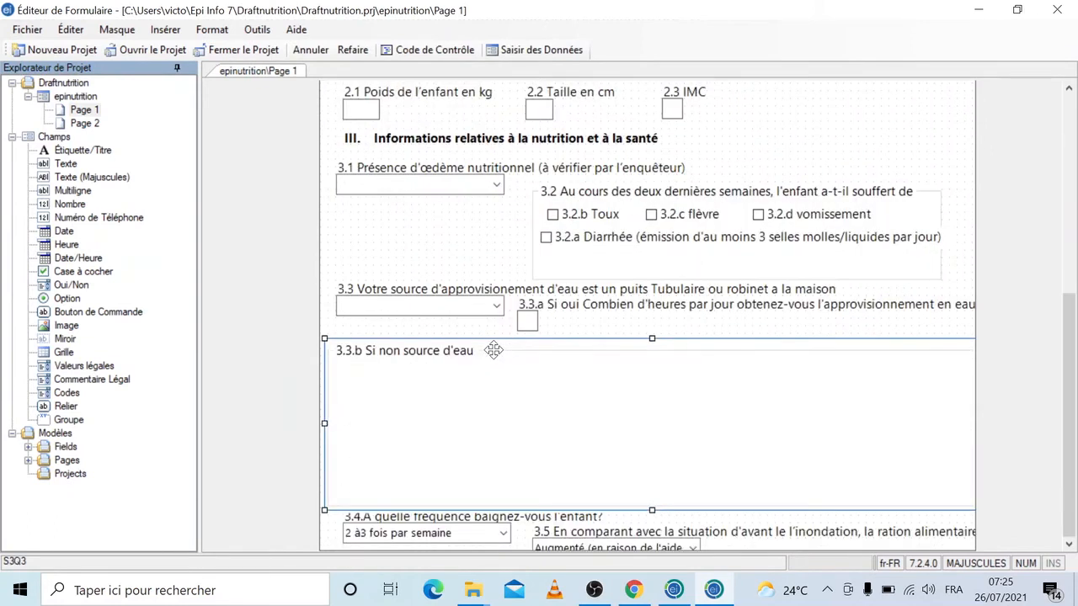
{"action": "left_click", "coordinate": [82, 123]}
{"action": "left_click", "coordinate": [642, 387]}
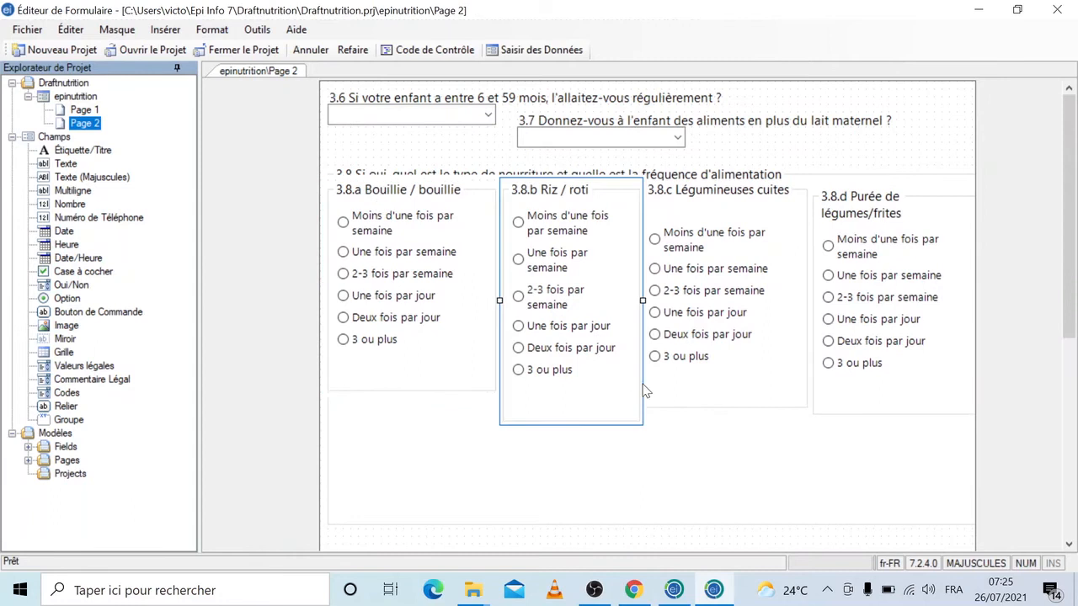
{"action": "left_click", "coordinate": [491, 449]}
{"action": "scroll", "coordinate": [428, 454], "scroll_direction": "down", "scroll_amount": 5}
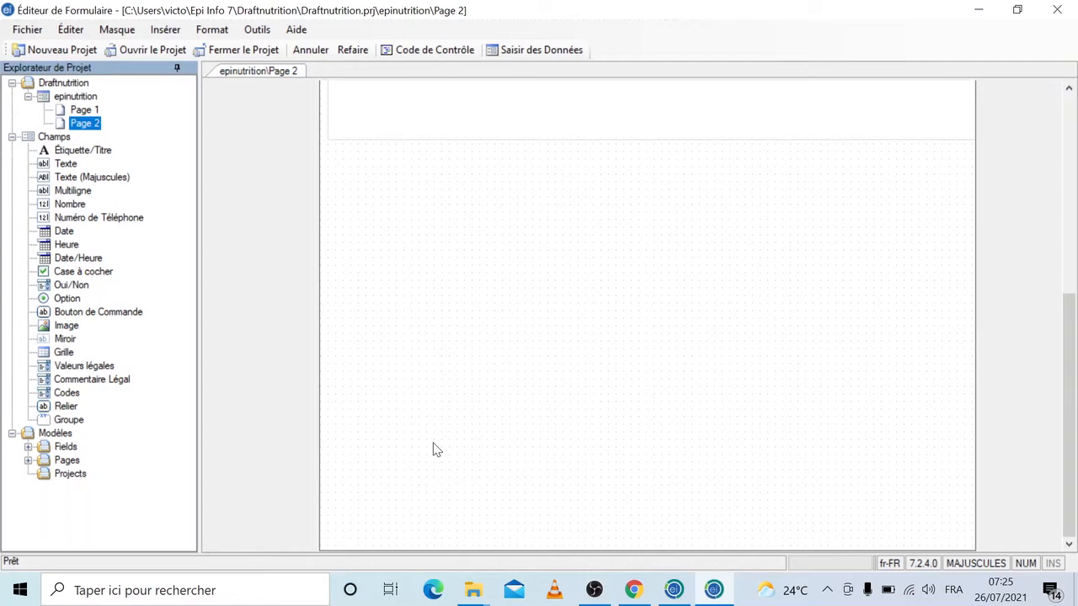
{"action": "right_click", "coordinate": [425, 184]}
{"action": "mouse_move", "coordinate": [562, 147]}
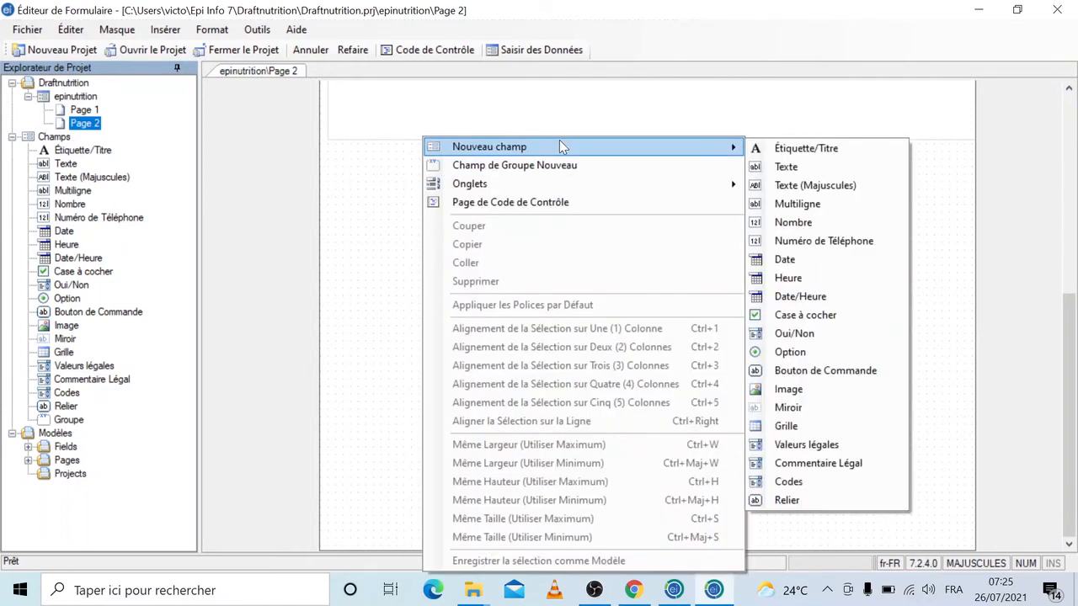
{"action": "left_click", "coordinate": [786, 427]}
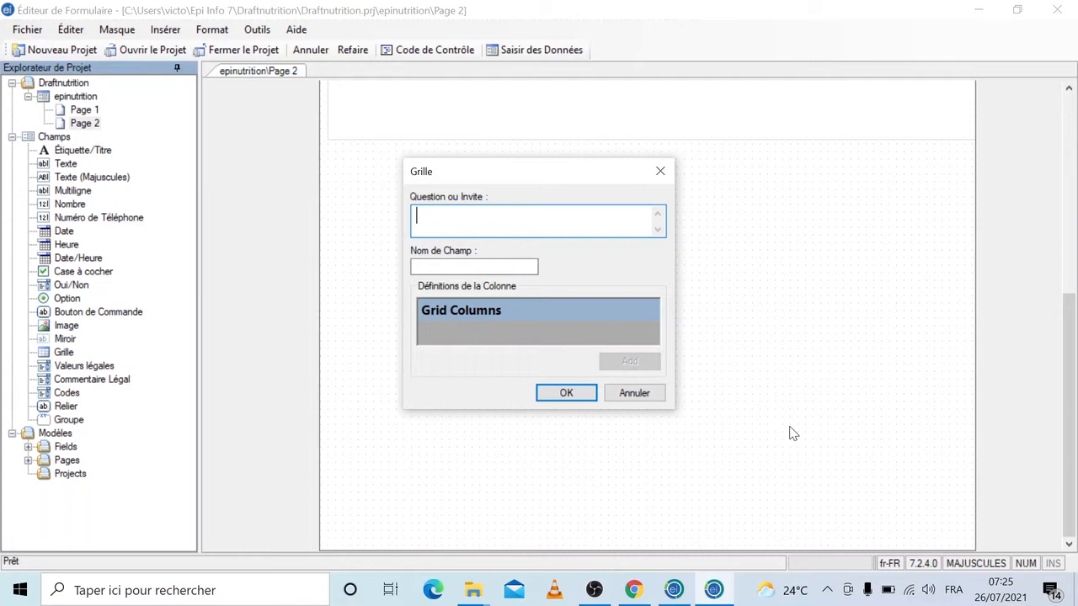
- Set the grid's question to "Paramètres vitaux de suivi" and its field name to PVS
{"action": "type", "text": "PA"}
{"action": "key", "text": "BackSpace"}
{"action": "key", "text": "Caps_Lock"}
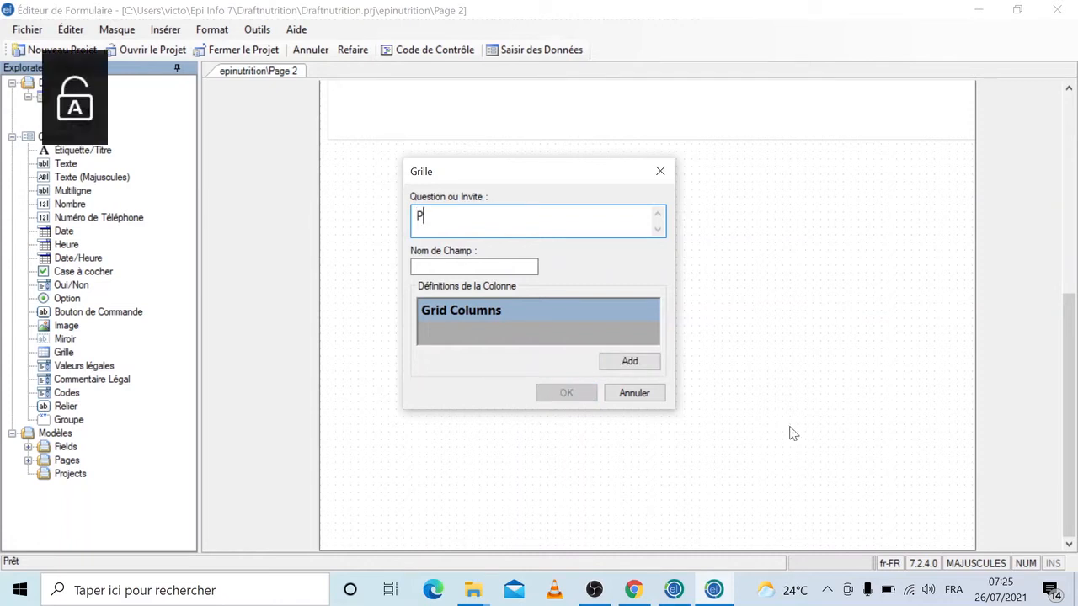
{"action": "type", "text": "ara"}
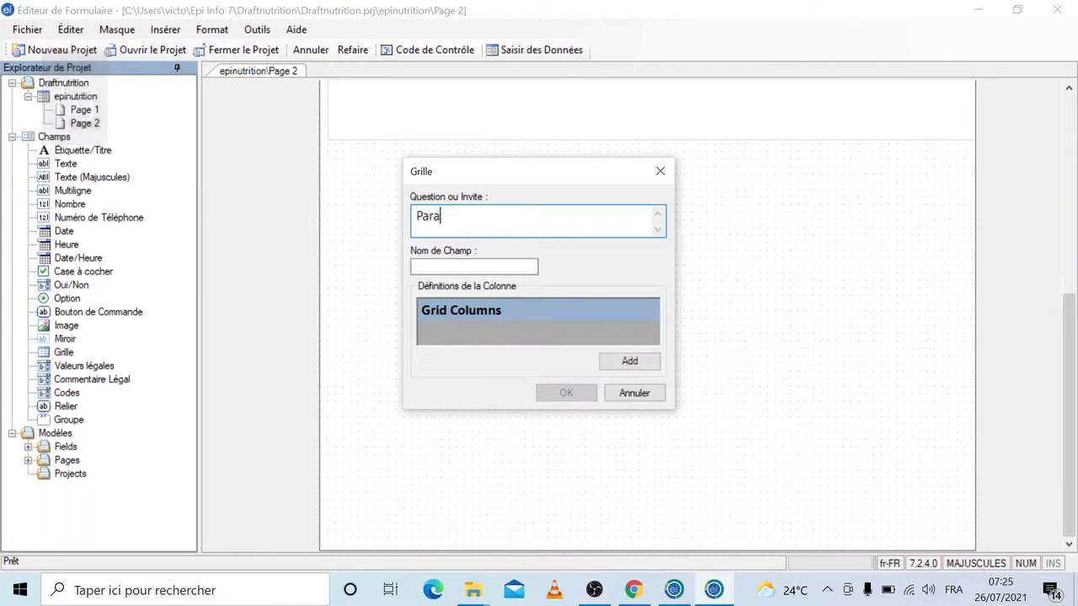
{"action": "type", "text": "mètre"}
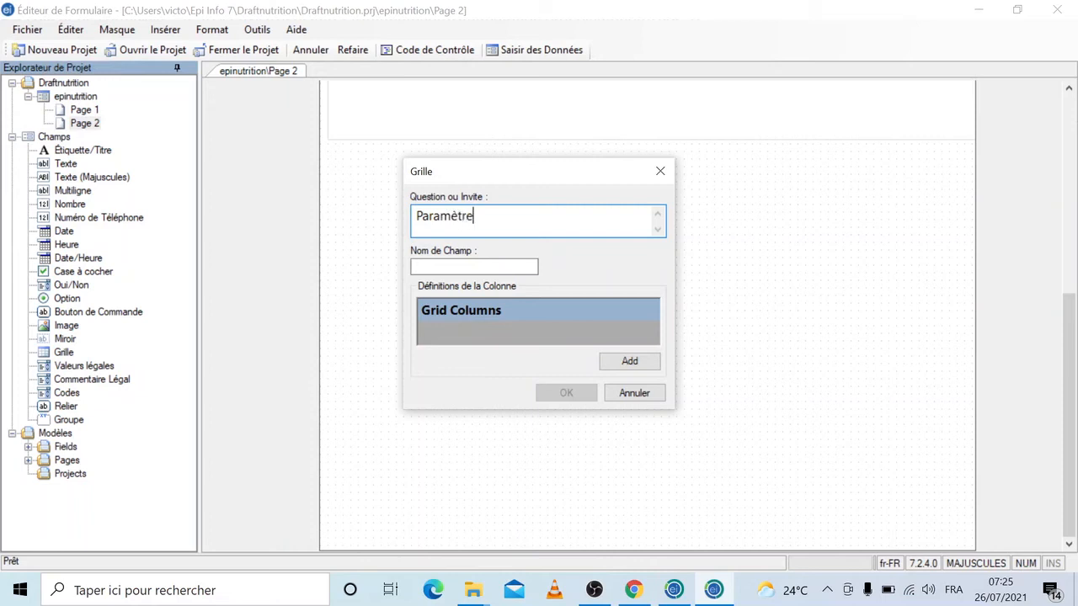
{"action": "type", "text": "s vitaux de suivi"}
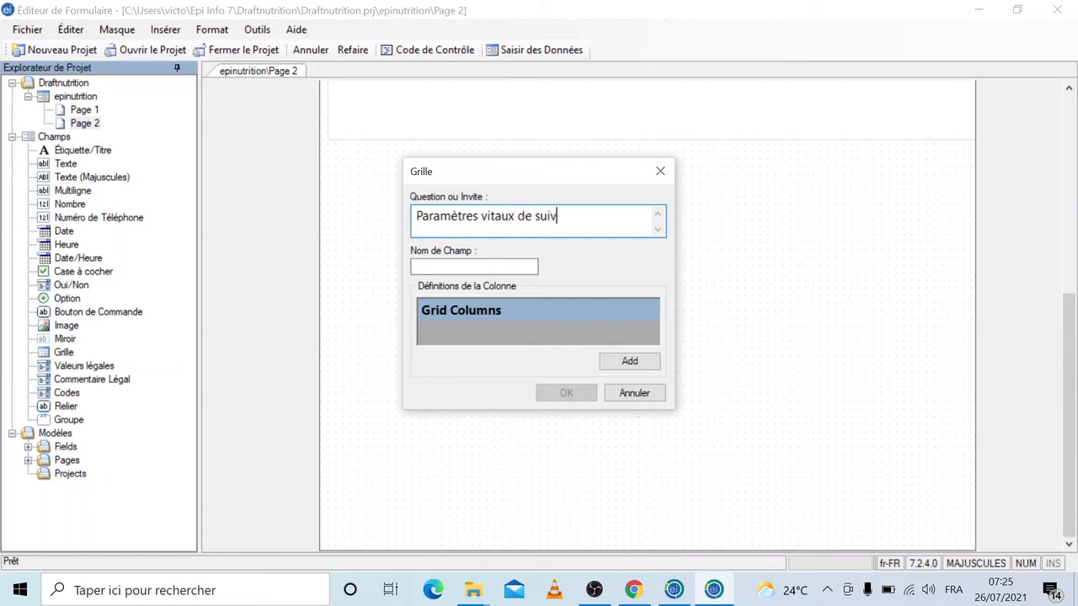
{"action": "left_click", "coordinate": [492, 270]}
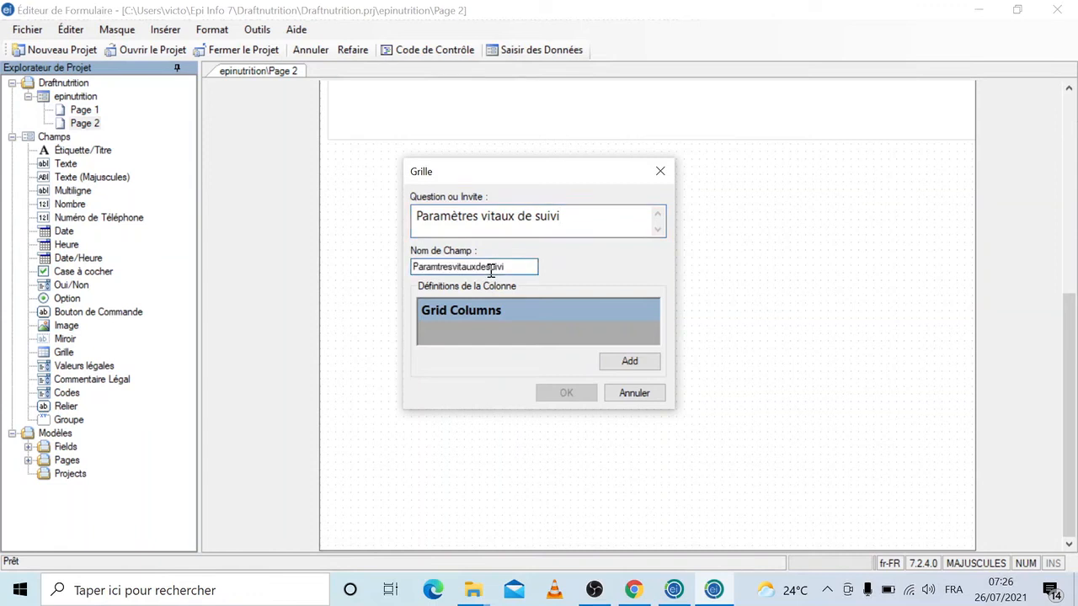
{"action": "double_click", "coordinate": [492, 269]}
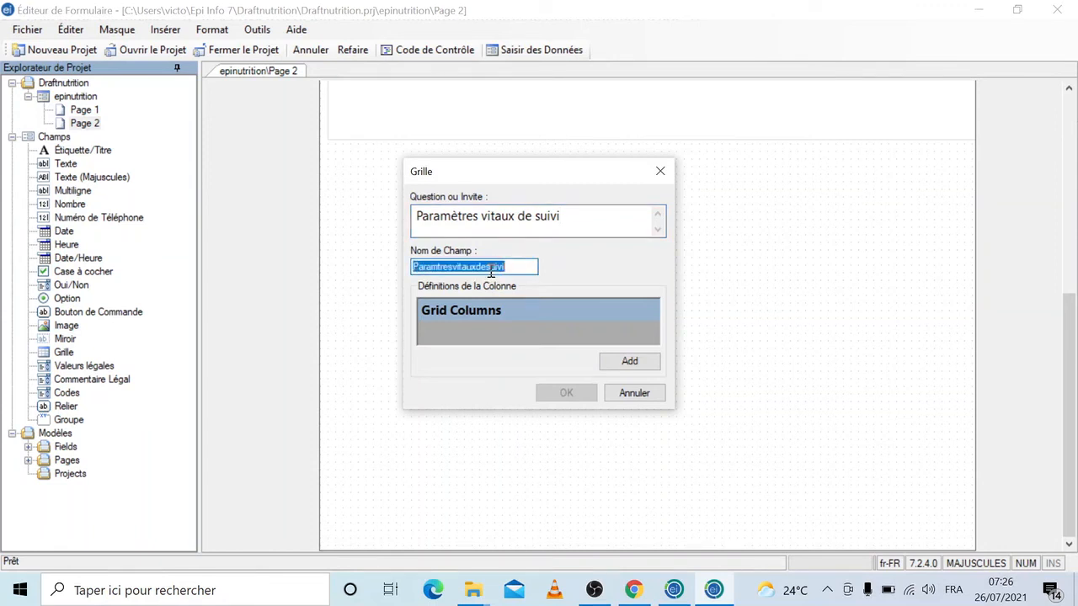
{"action": "type", "text": "PV"}
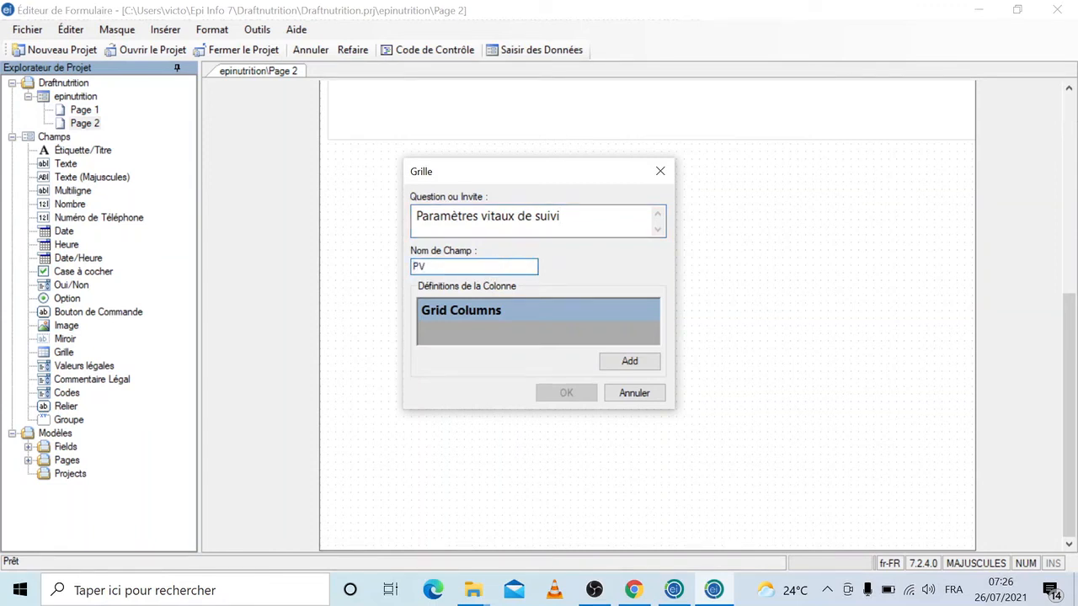
{"action": "type", "text": "S"}
- Add a first column to the grid with the header "Date de consultation"
{"action": "left_click", "coordinate": [638, 363]}
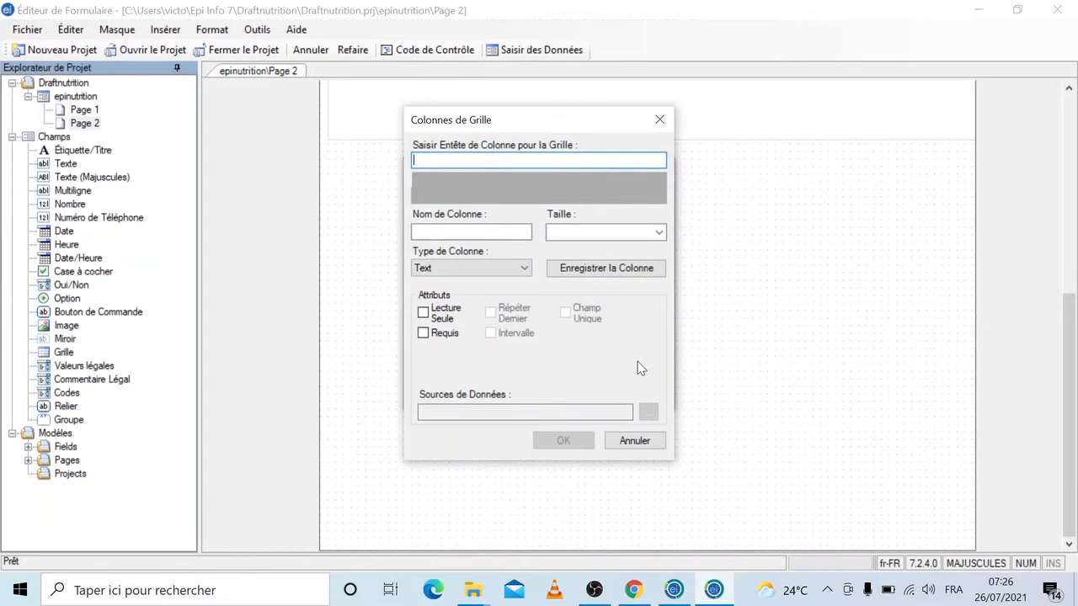
{"action": "type", "text": "D"}
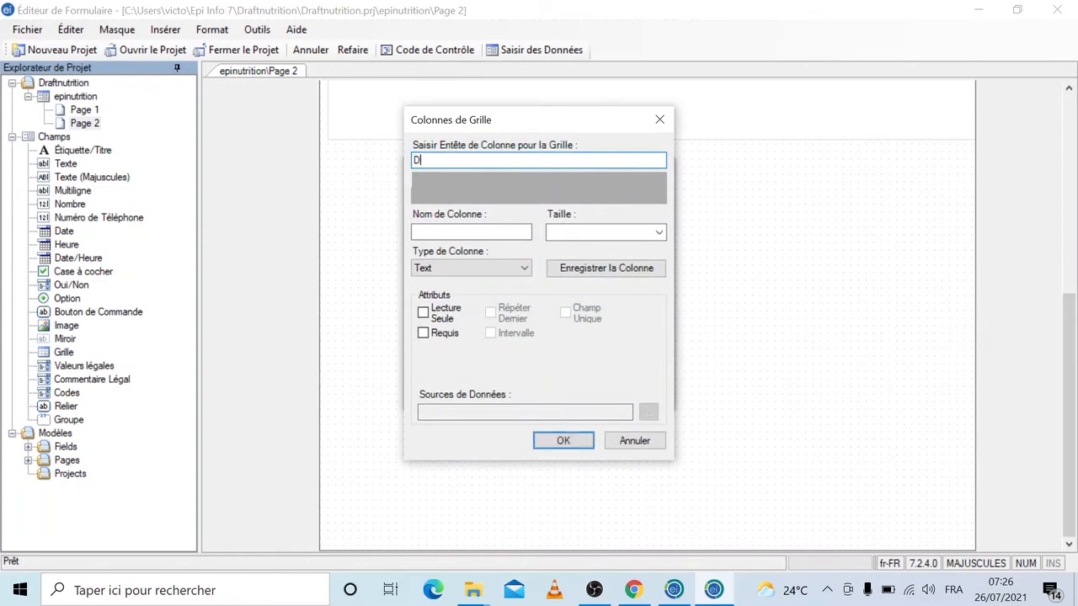
{"action": "type", "text": "ate de re"}
{"action": "key", "text": "BackSpace"}
{"action": "key", "text": "BackSpace"}
{"action": "type", "text": "visi"}
{"action": "key", "text": "BackSpace"}
{"action": "key", "text": "BackSpace"}
{"action": "key", "text": "BackSpace"}
{"action": "key", "text": "BackSpace"}
{"action": "key", "text": "BackSpace"}
{"action": "key", "text": "BackSpace"}
{"action": "key", "text": "BackSpace"}
{"action": "key", "text": "BackSpace"}
{"action": "key", "text": "BackSpace"}
{"action": "key", "text": "BackSpace"}
{"action": "key", "text": "BackSpace"}
{"action": "key", "text": "BackSpace"}
{"action": "type", "text": "date d"}
{"action": "key", "text": "BackSpace"}
{"action": "key", "text": "BackSpace"}
{"action": "key", "text": "BackSpace"}
{"action": "key", "text": "BackSpace"}
{"action": "key", "text": "BackSpace"}
{"action": "key", "text": "BackSpace"}
{"action": "type", "text": "Date de consul"}
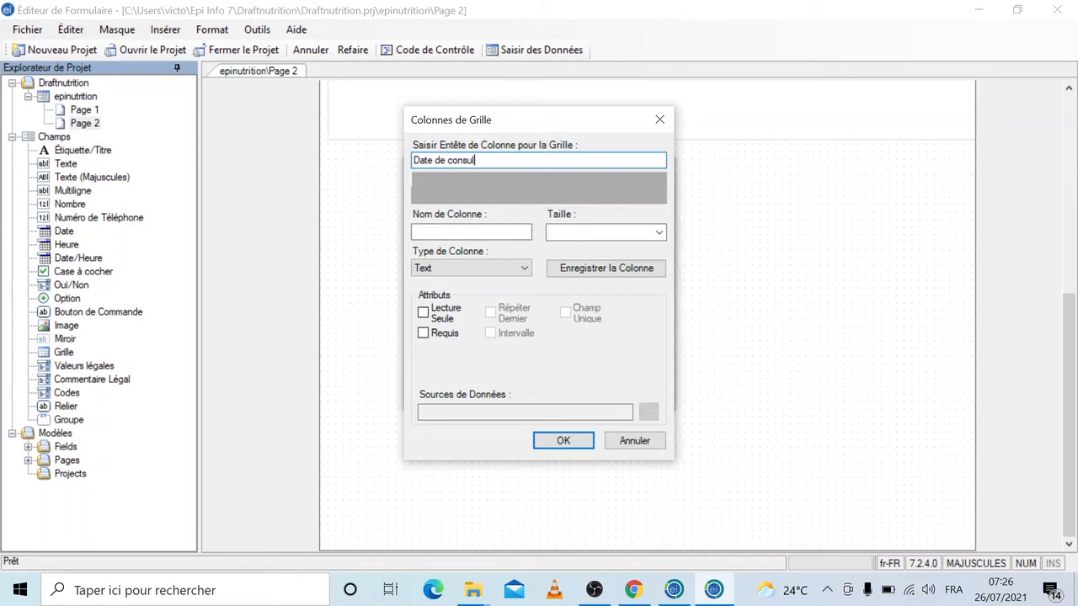
{"action": "type", "text": "tation"}
- Name the consultation date column DC, set its type to Date and save it
{"action": "left_click", "coordinate": [509, 234]}
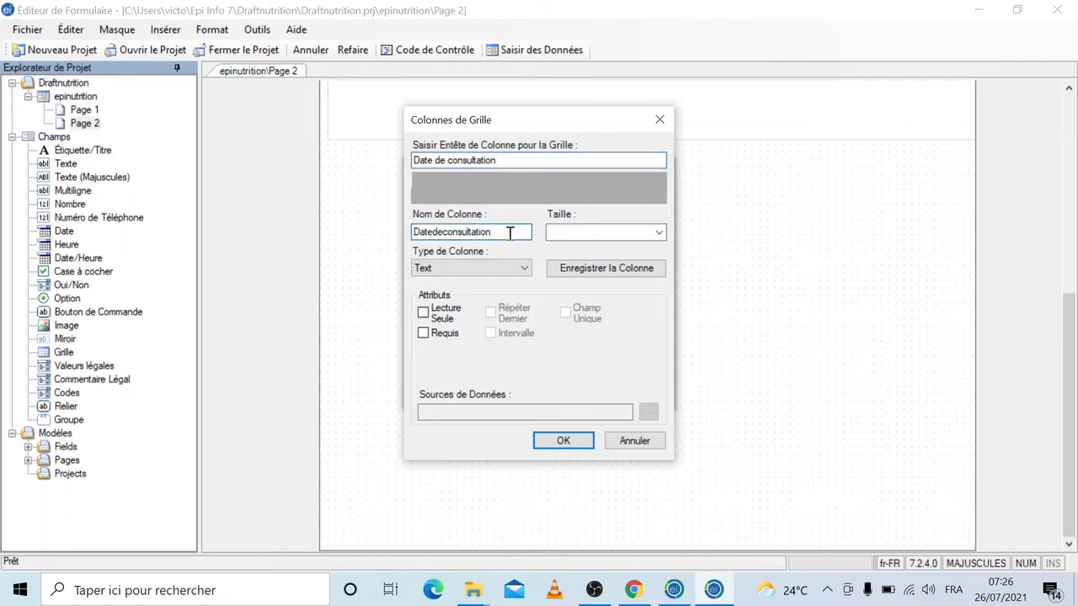
{"action": "double_click", "coordinate": [509, 233]}
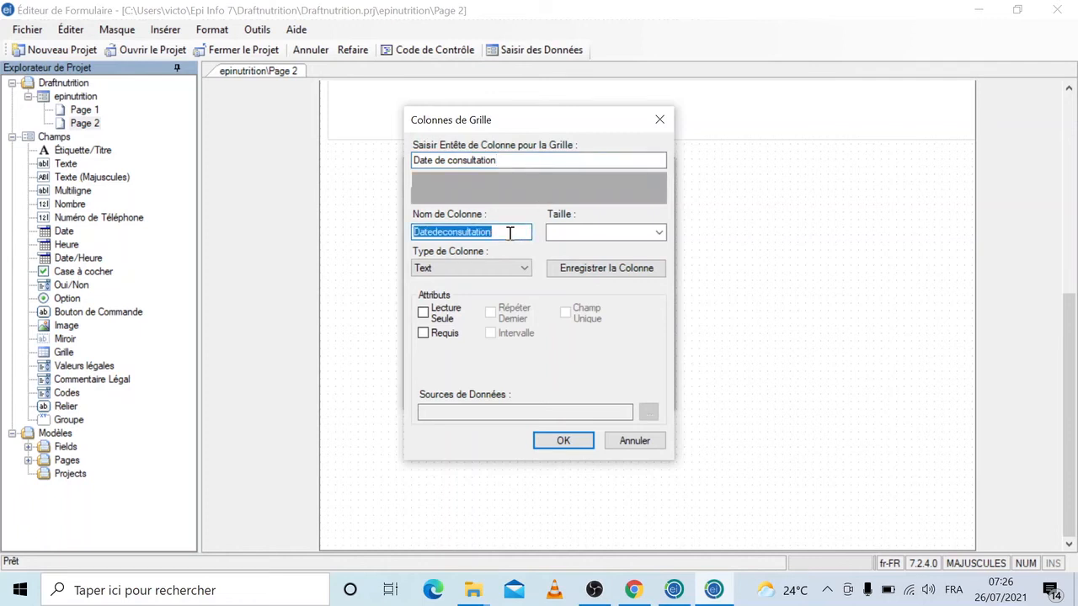
{"action": "type", "text": "DC"}
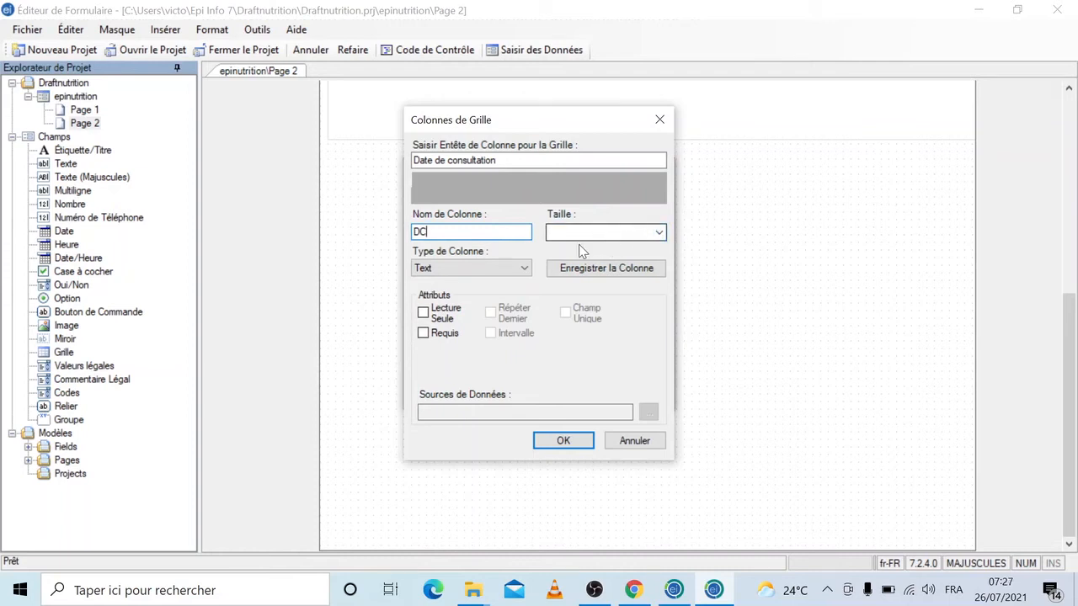
{"action": "left_click", "coordinate": [524, 269]}
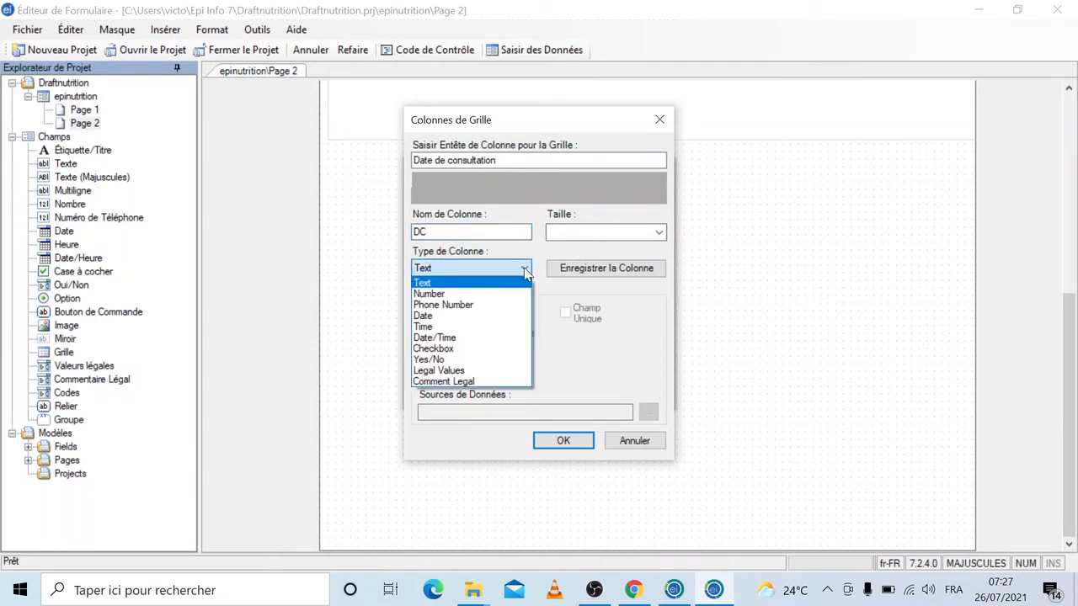
{"action": "left_click", "coordinate": [432, 317]}
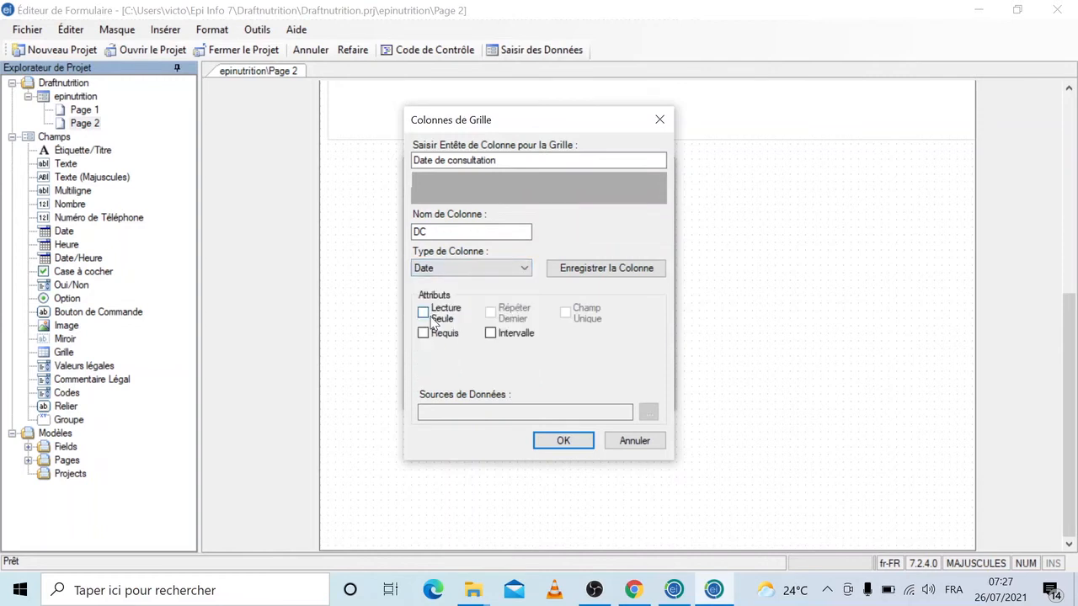
{"action": "left_click", "coordinate": [635, 270]}
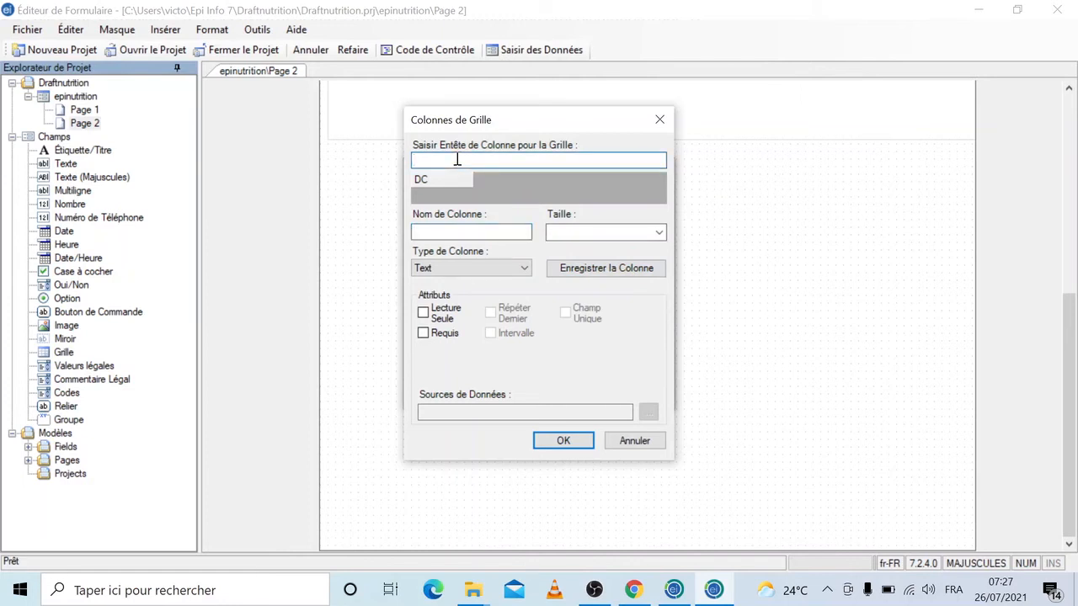
- Enter "Tension artérielle diastolique" as the header of the second grid column
{"action": "type", "text": "T"}
{"action": "type", "text": "ens"}
{"action": "type", "text": "ion a"}
{"action": "type", "text": "r"}
{"action": "type", "text": "t"}
{"action": "type", "text": "eri"}
{"action": "key", "text": "BackSpace"}
{"action": "key", "text": "BackSpace"}
{"action": "key", "text": "BackSpace"}
{"action": "type", "text": "érielle diastolique"}
- Save the diastolic pressure column under the name TAD with type Number, copying its header text beforehand
{"action": "left_click", "coordinate": [471, 231]}
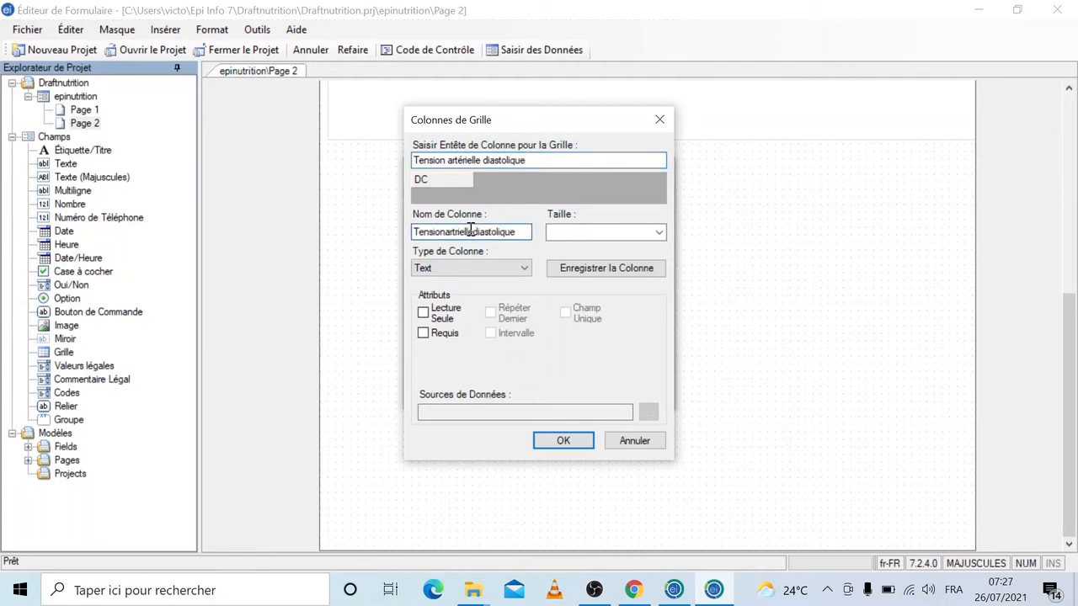
{"action": "double_click", "coordinate": [470, 232]}
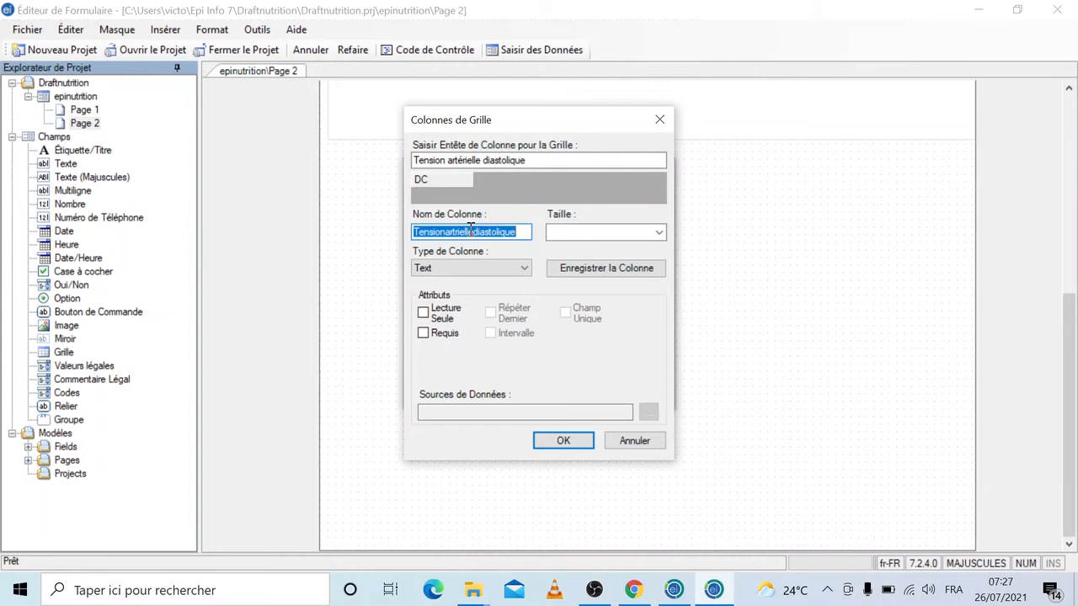
{"action": "type", "text": "TAD"}
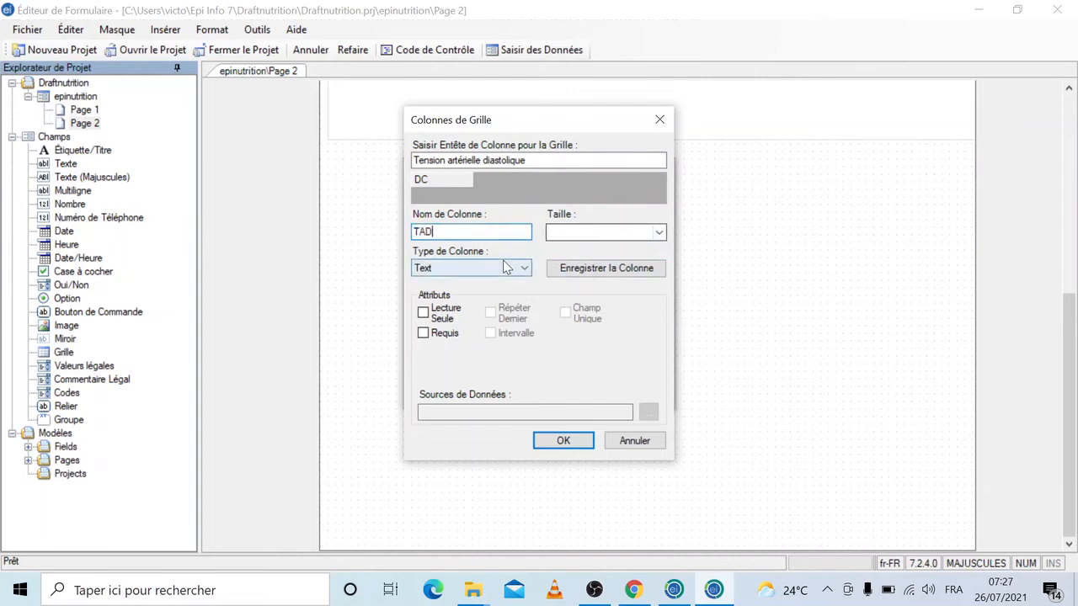
{"action": "left_click", "coordinate": [521, 268]}
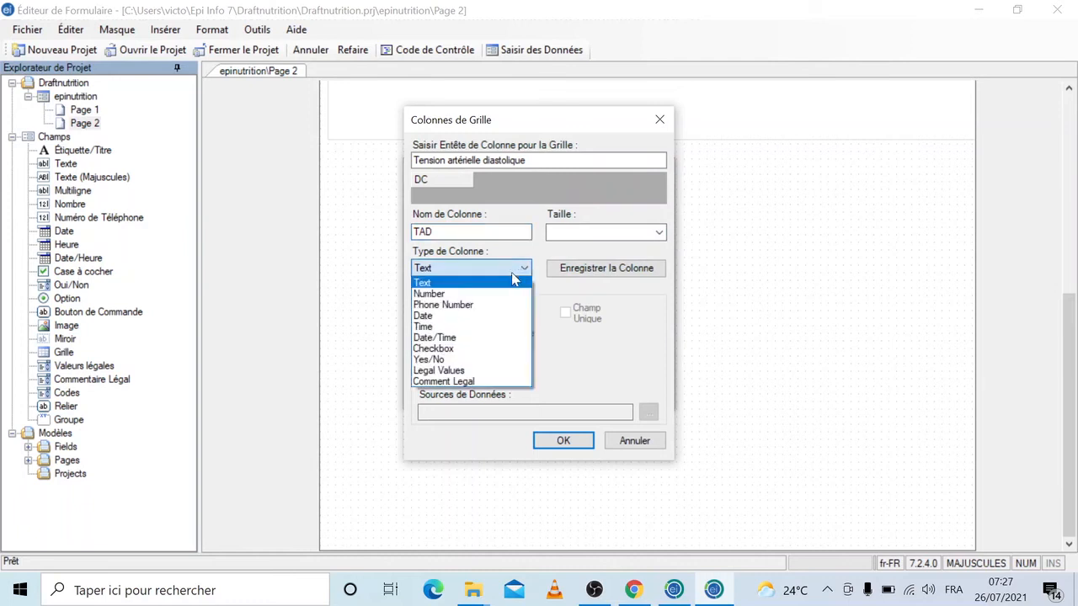
{"action": "left_click", "coordinate": [449, 294]}
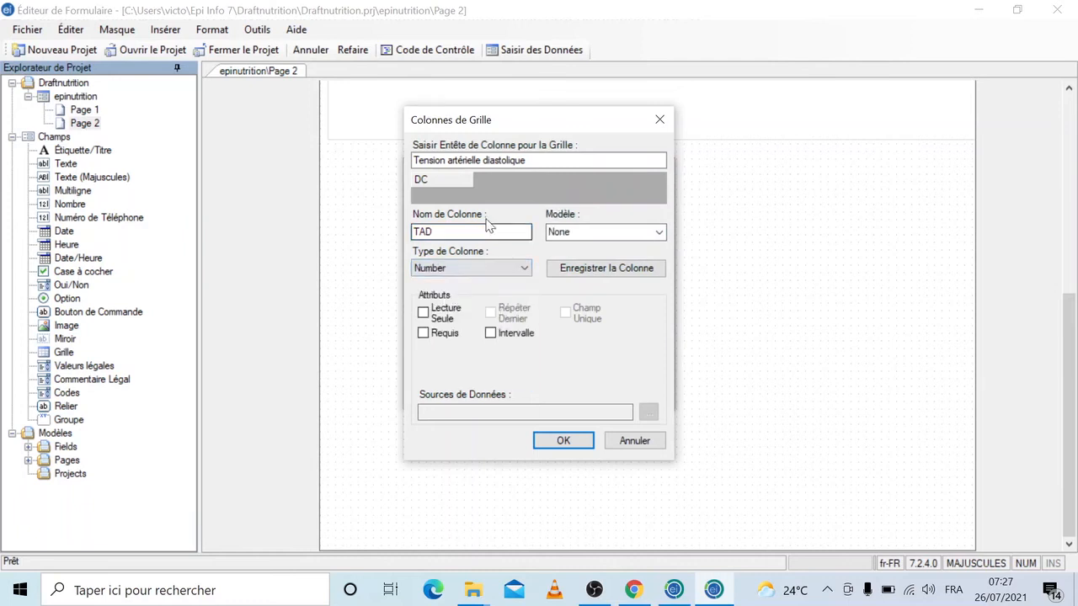
{"action": "left_click_drag", "start_coordinate": [535, 160], "coordinate": [390, 175]}
{"action": "key", "text": "ctrl+c"}
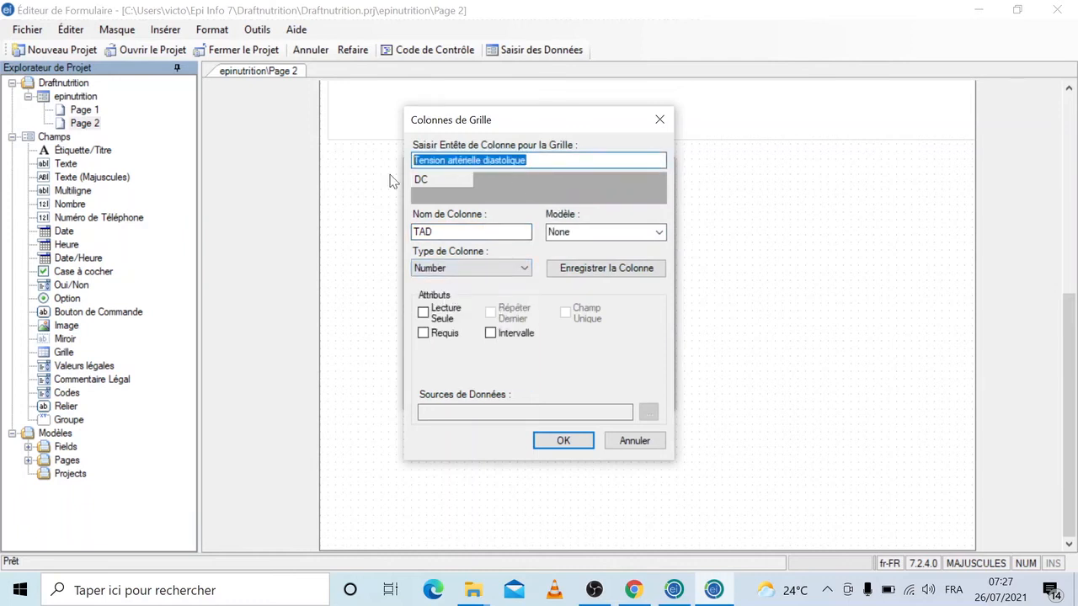
{"action": "left_click", "coordinate": [603, 269]}
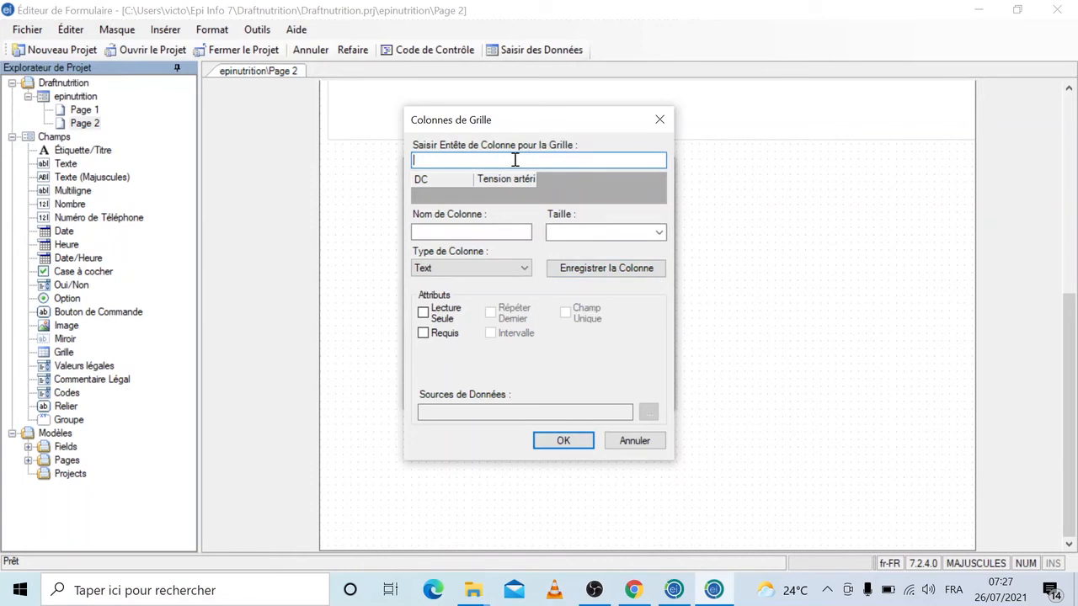
- Enter "Tension artérielle Systolique" as the third column's header, reusing the copied text, and set its column name to TAS
{"action": "key", "text": "ctrl+v"}
{"action": "key", "text": "BackSpace"}
{"action": "key", "text": "BackSpace"}
{"action": "key", "text": "BackSpace"}
{"action": "key", "text": "BackSpace"}
{"action": "key", "text": "BackSpace"}
{"action": "key", "text": "BackSpace"}
{"action": "key", "text": "BackSpace"}
{"action": "key", "text": "BackSpace"}
{"action": "key", "text": "BackSpace"}
{"action": "key", "text": "BackSpace"}
{"action": "key", "text": "BackSpace"}
{"action": "type", "text": "Systolique"}
{"action": "left_click", "coordinate": [485, 231]}
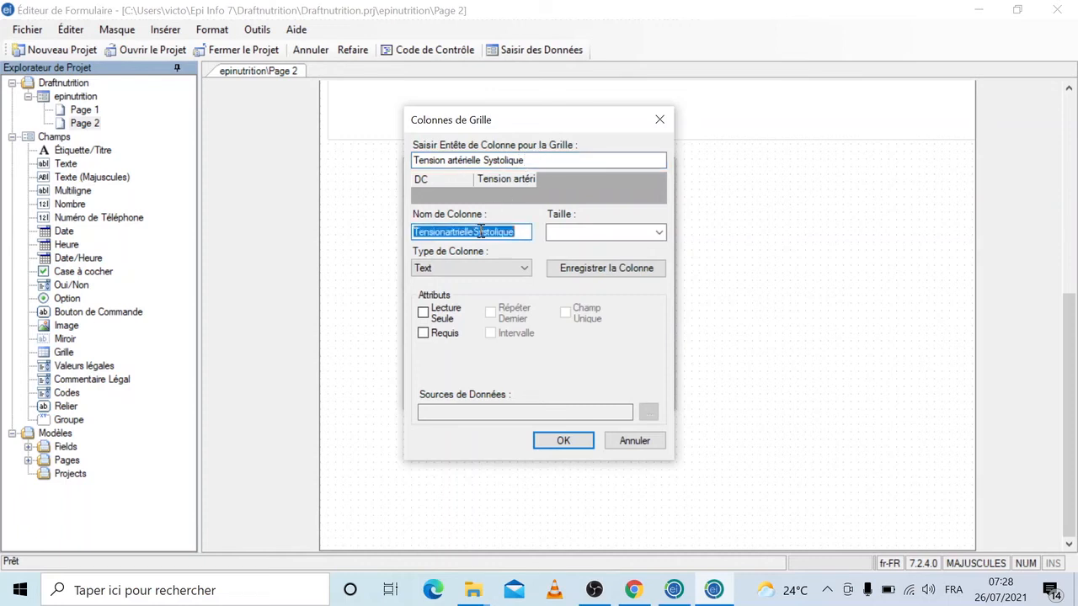
{"action": "type", "text": "TAS"}
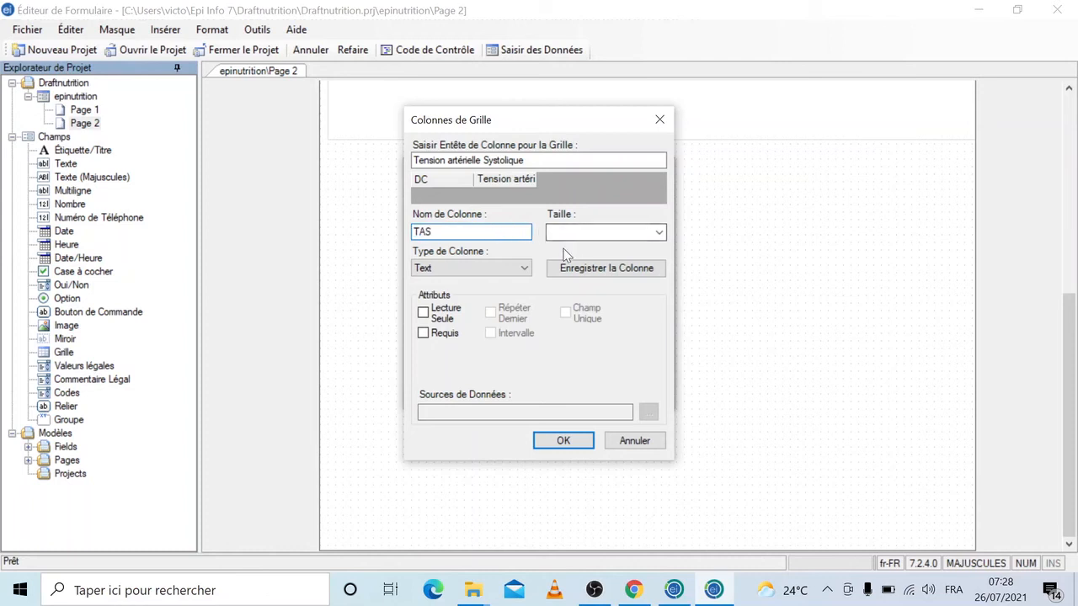
- Set the TAS column's type to Number and save the column to the grid
{"action": "left_click", "coordinate": [514, 268]}
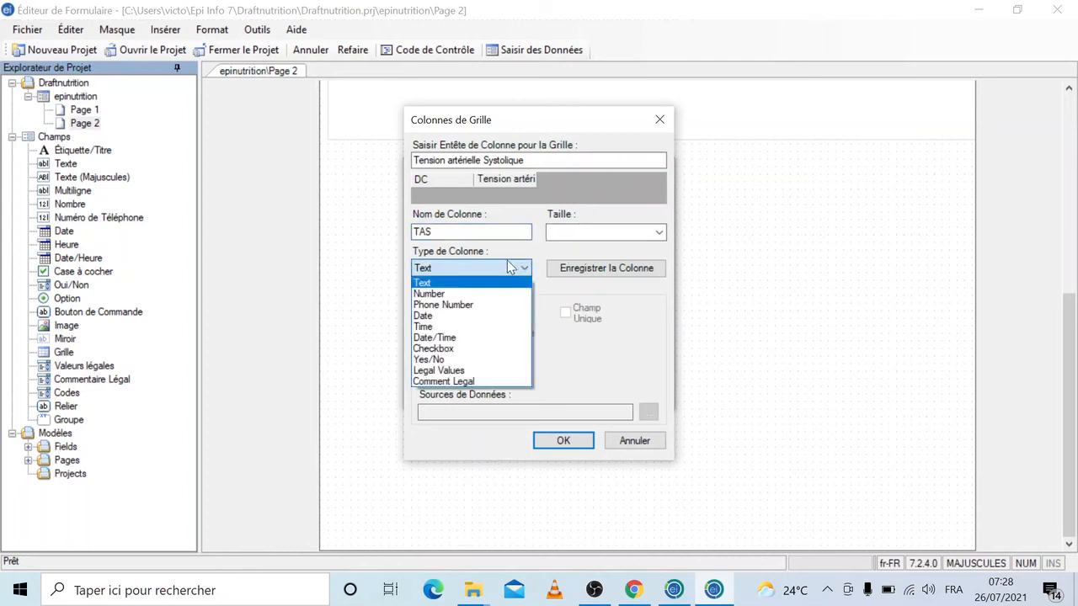
{"action": "left_click", "coordinate": [432, 294]}
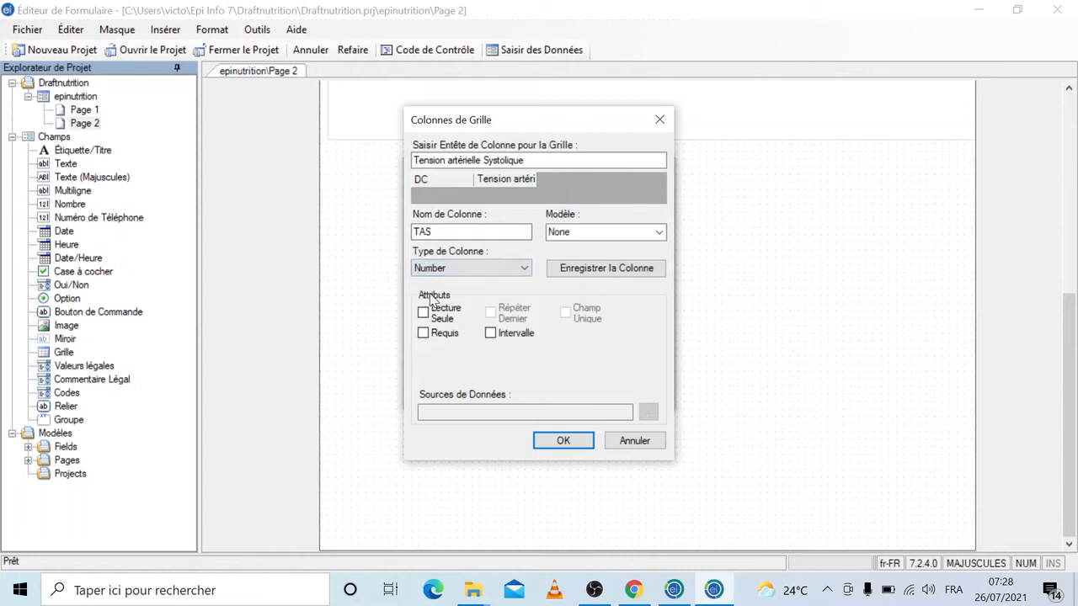
{"action": "left_click", "coordinate": [563, 443]}
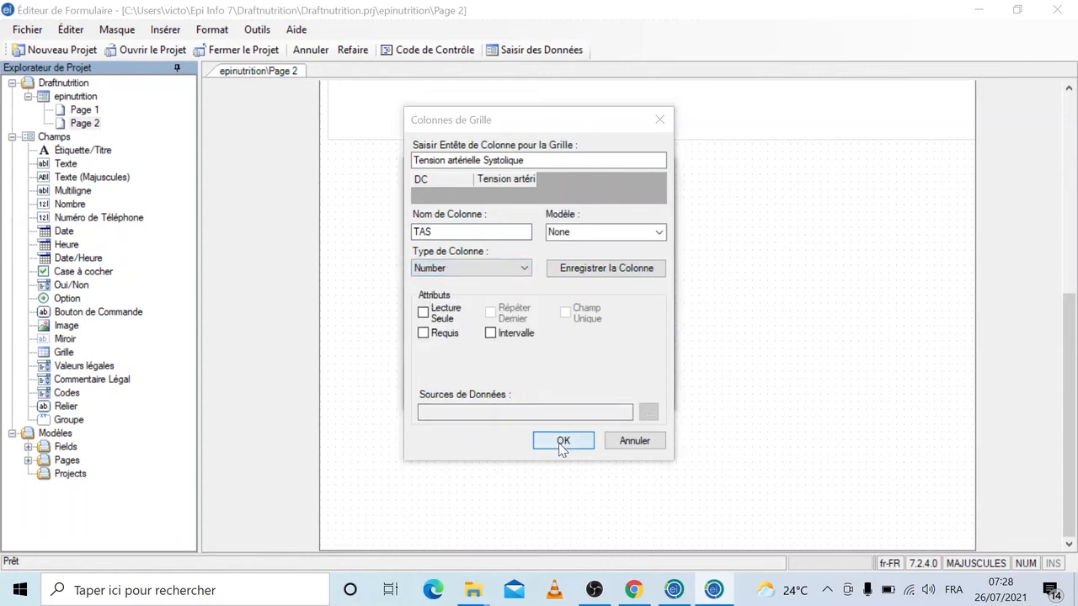
{"action": "left_click", "coordinate": [663, 349]}
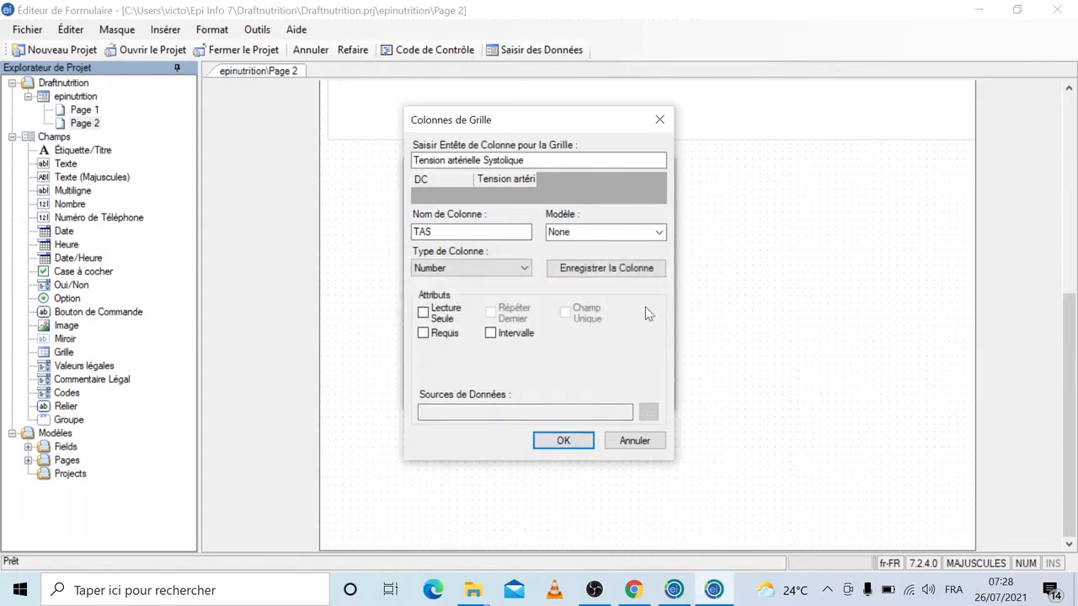
{"action": "left_click", "coordinate": [619, 268]}
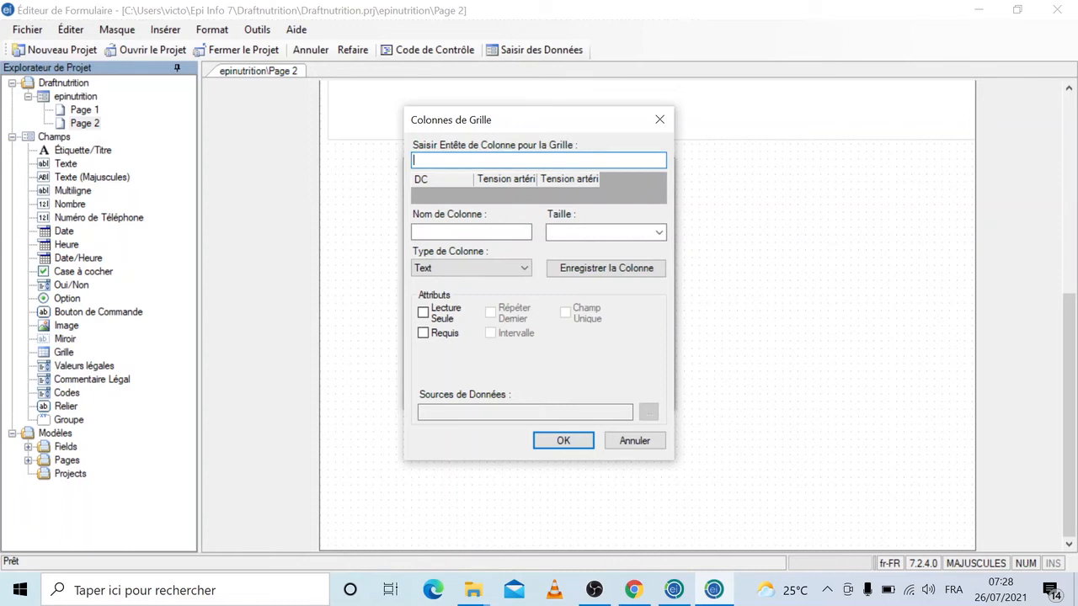
- Add a grid column with header and name Poids, set its type to Number and save it
{"action": "type", "text": "Poids"}
{"action": "left_click", "coordinate": [483, 232]}
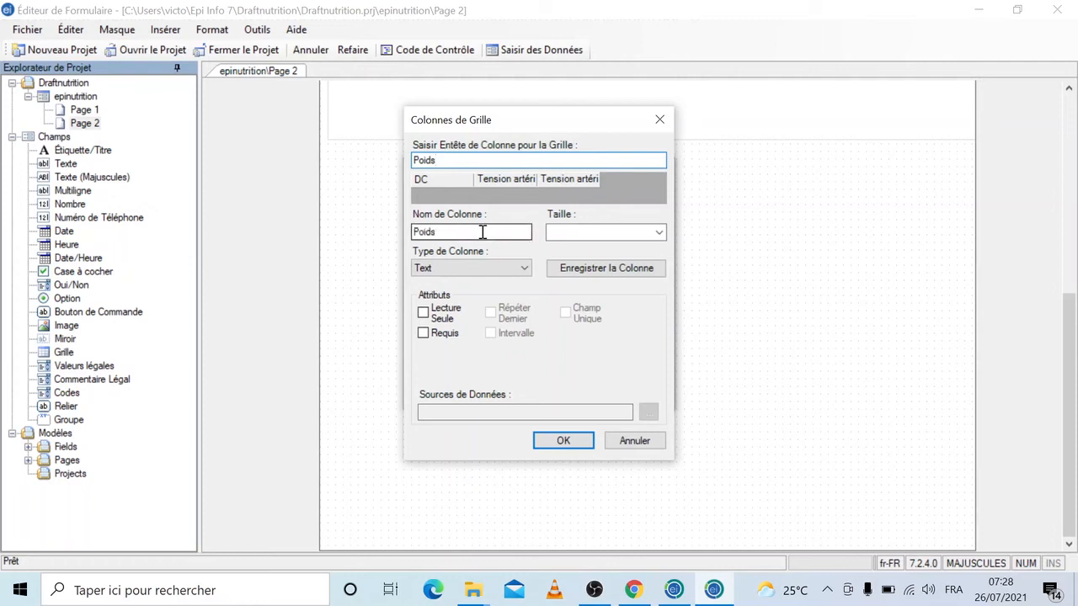
{"action": "left_click", "coordinate": [508, 270]}
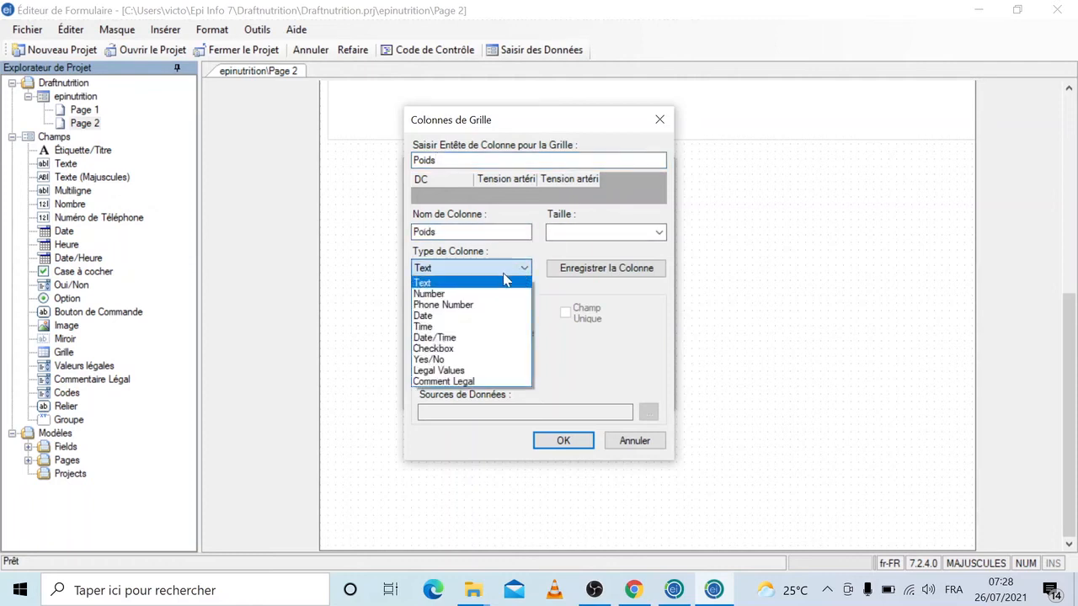
{"action": "left_click", "coordinate": [437, 294]}
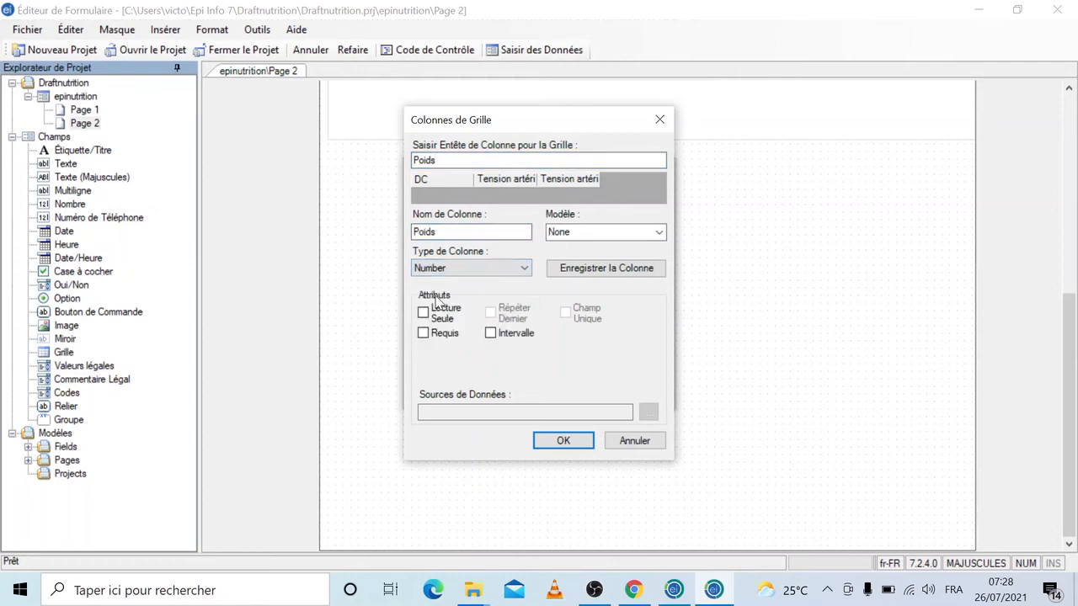
{"action": "left_click", "coordinate": [608, 270]}
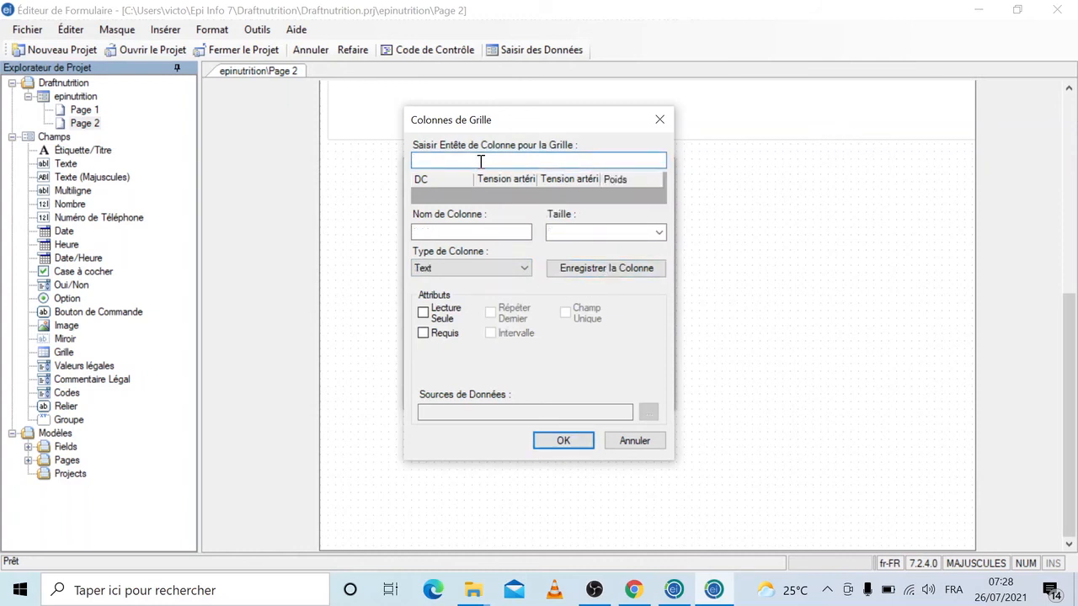
- Enter "Fréquence respiratoire par min" as the next column's header and set its column name to FCR
{"action": "type", "text": "Fréquence respiratoire"}
{"action": "type", "text": "par min"}
{"action": "left_click", "coordinate": [470, 231]}
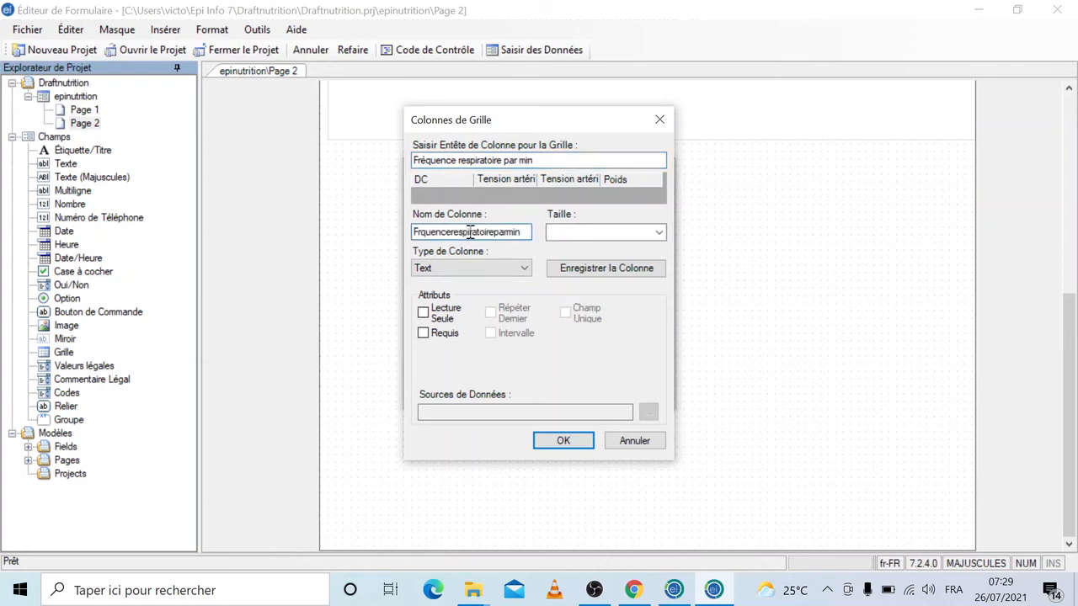
{"action": "double_click", "coordinate": [470, 233]}
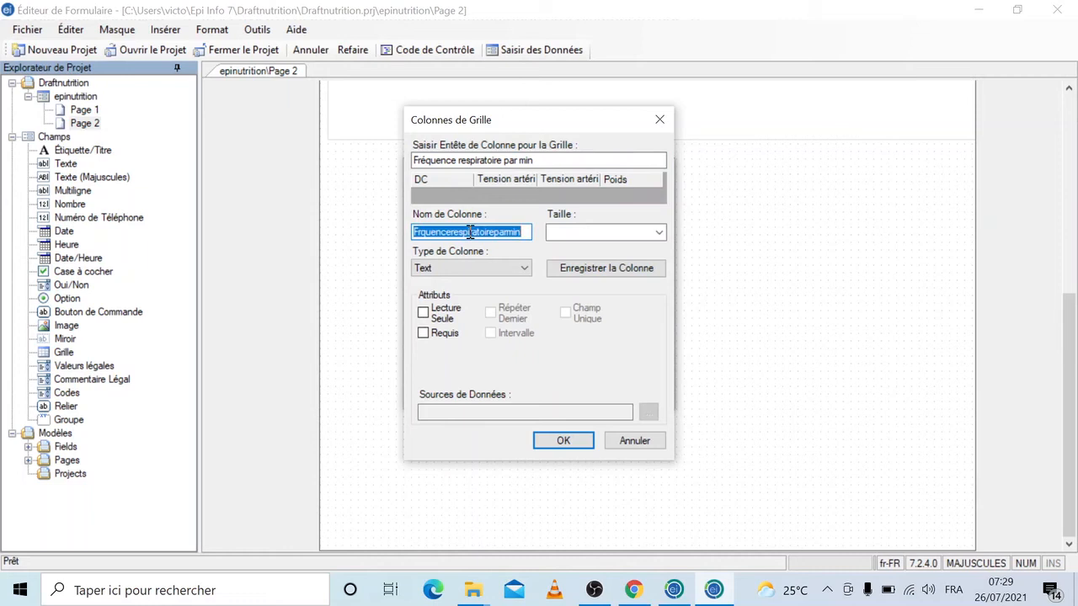
{"action": "type", "text": "FEC"}
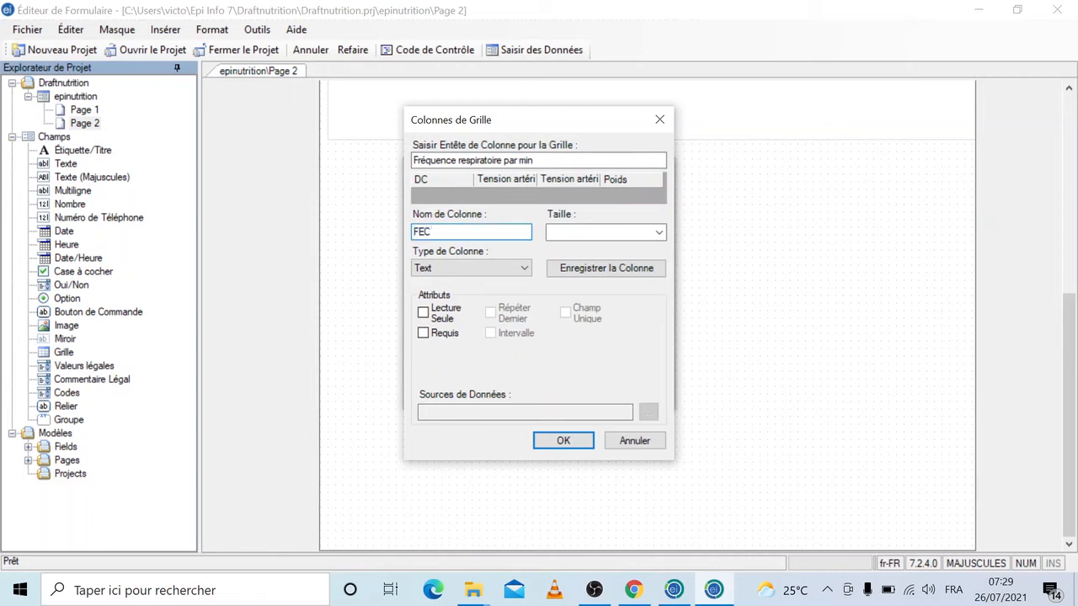
{"action": "key", "text": "BackSpace"}
{"action": "key", "text": "BackSpace"}
{"action": "type", "text": "C"}
{"action": "key", "text": "BackSpace"}
{"action": "type", "text": "C"}
{"action": "key", "text": "BackSpace"}
{"action": "type", "text": "CR"}
- Set the FCR column's type to Number and save the column
{"action": "left_click", "coordinate": [524, 270]}
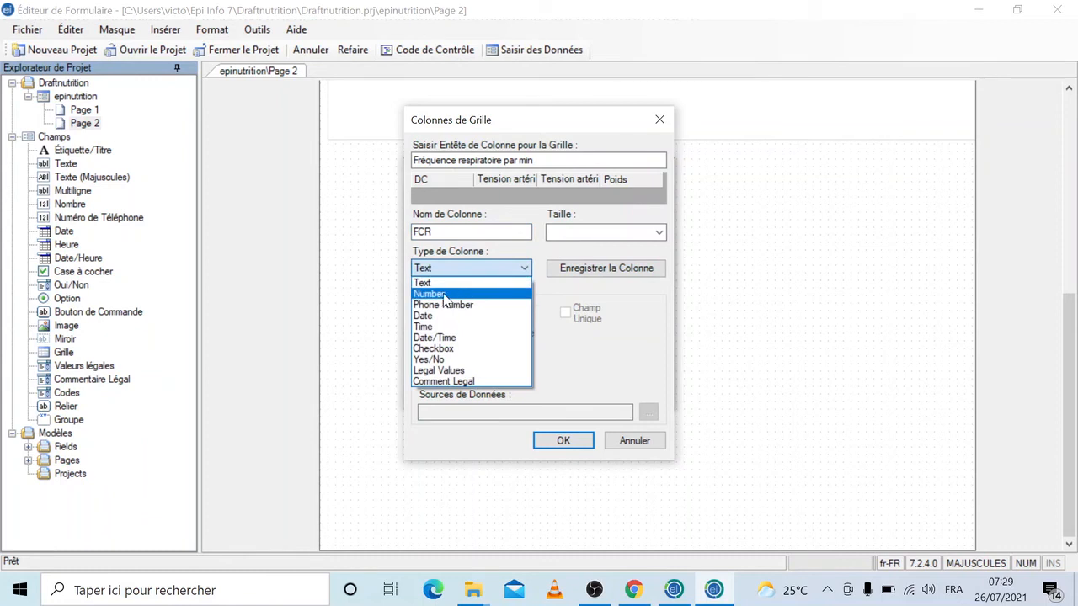
{"action": "left_click", "coordinate": [444, 295]}
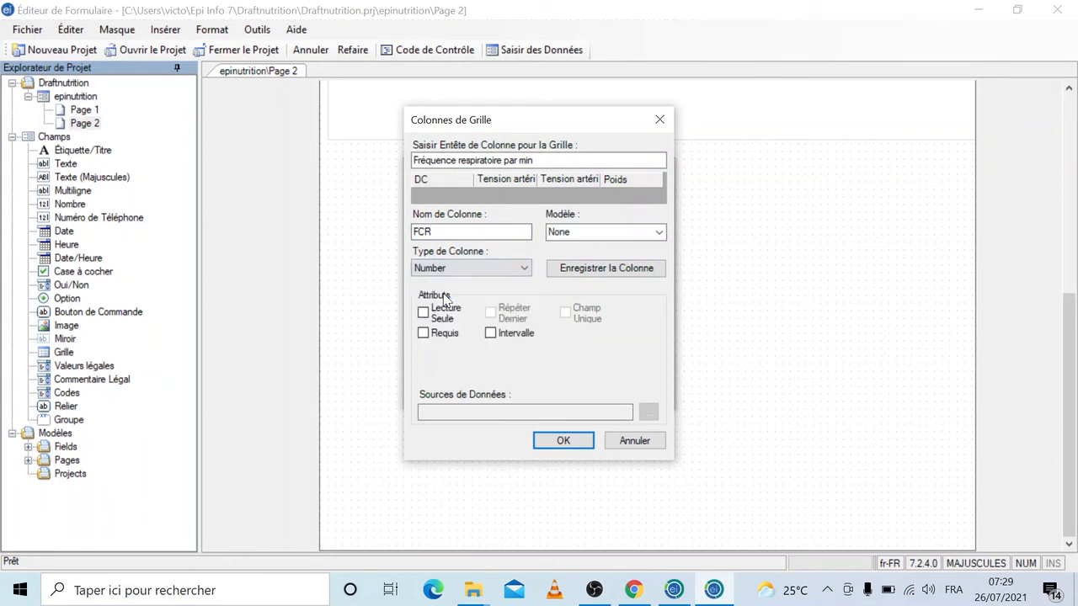
{"action": "left_click", "coordinate": [585, 269]}
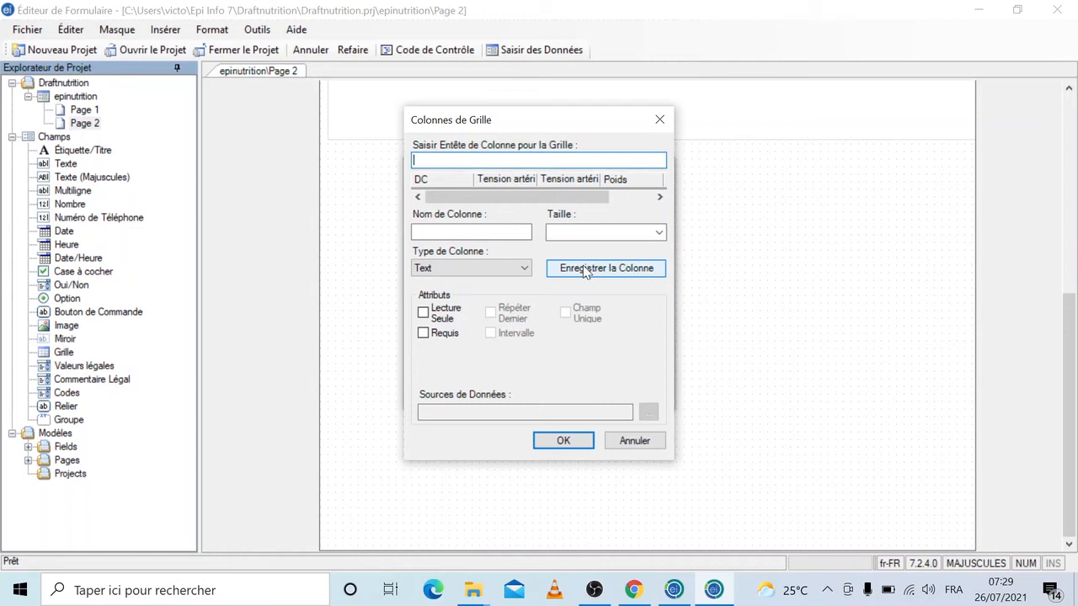
- Add a column with header "Rendez-vous respecté" and name Rendezvousrespect, set its type to Yes/No and save it
{"action": "type", "text": "Rendez-vous respecté"}
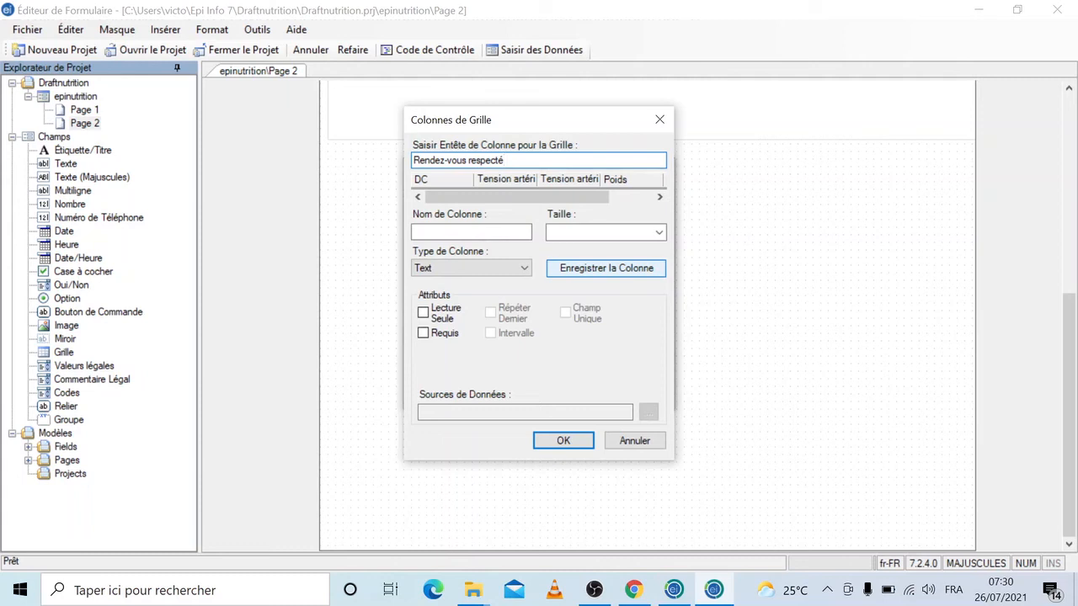
{"action": "left_click", "coordinate": [499, 233]}
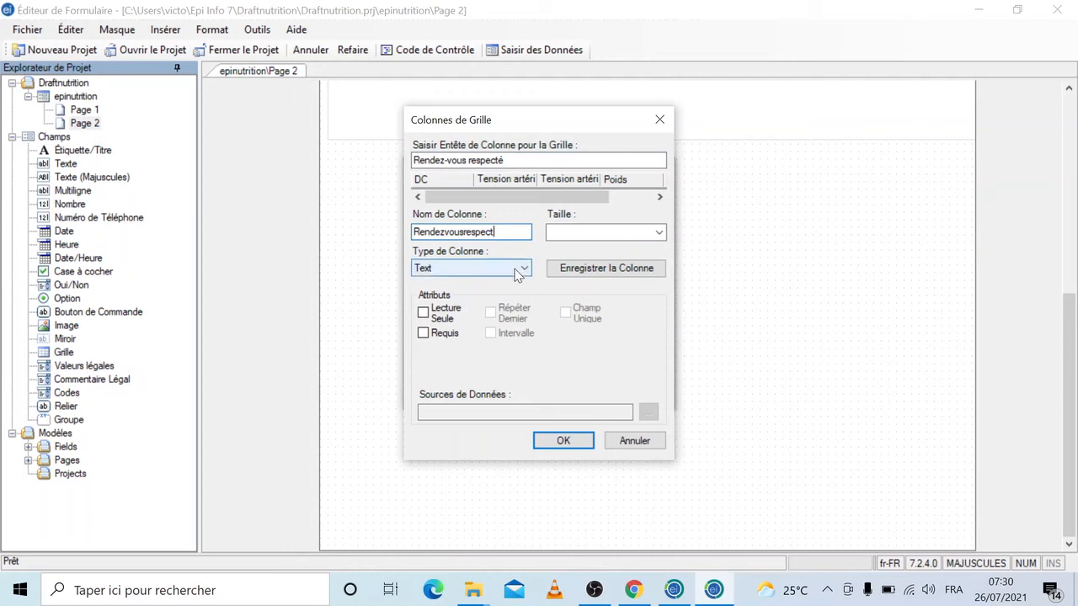
{"action": "left_click", "coordinate": [517, 269]}
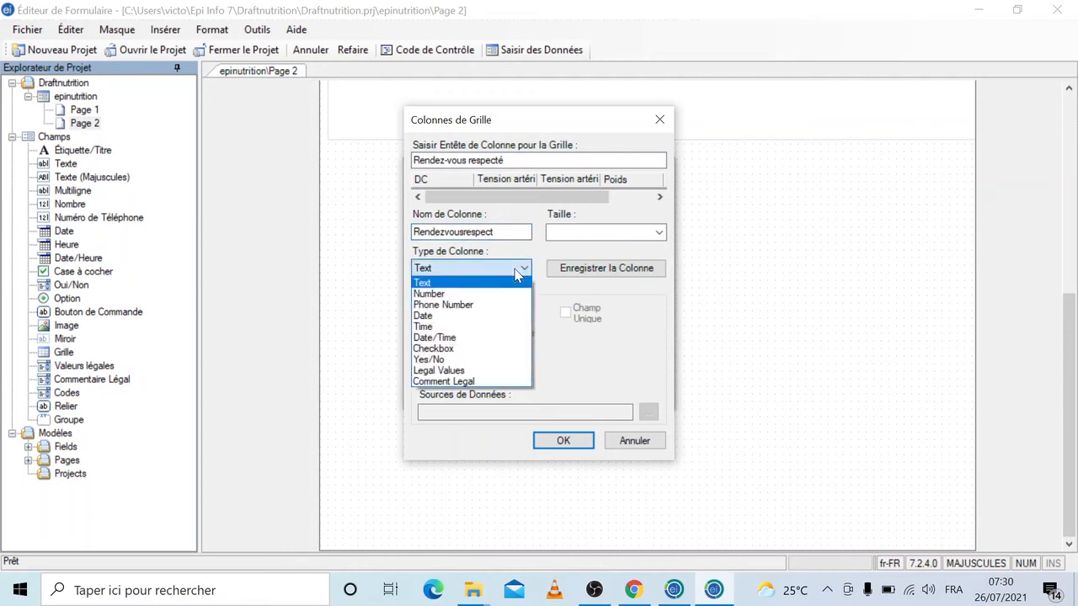
{"action": "left_click", "coordinate": [431, 359]}
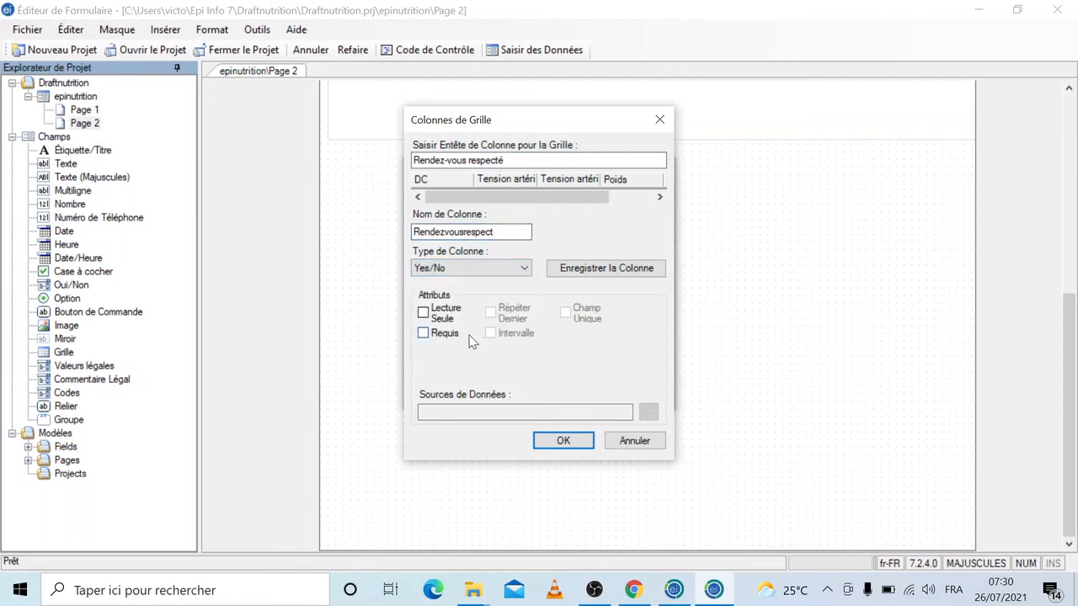
{"action": "left_click", "coordinate": [639, 272]}
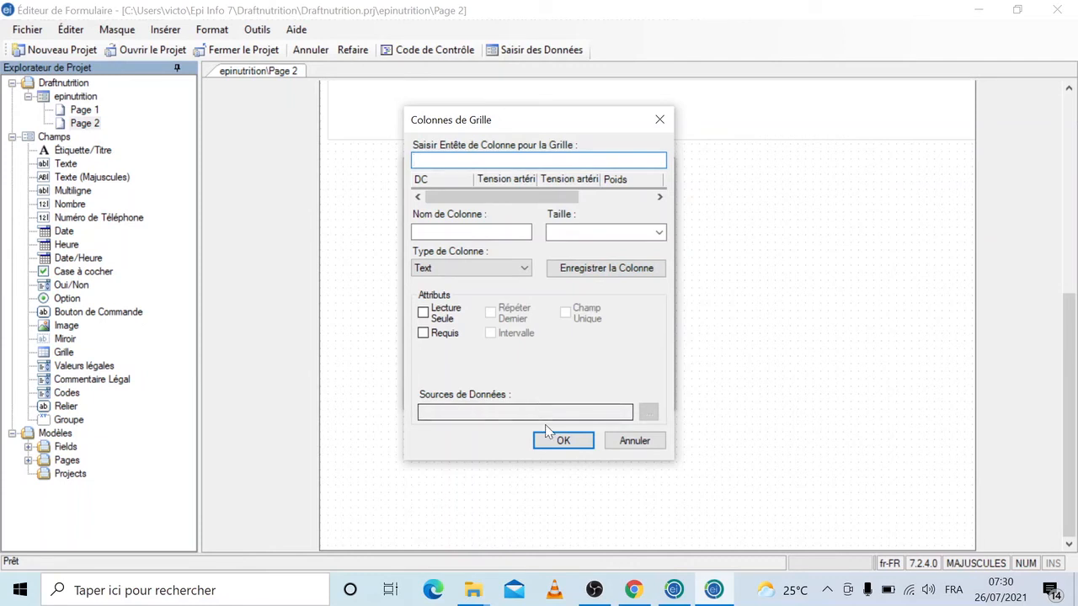
- Confirm the column definitions to place the grid on Page 2, and widen it almost to the page's right edge
{"action": "left_click", "coordinate": [561, 441]}
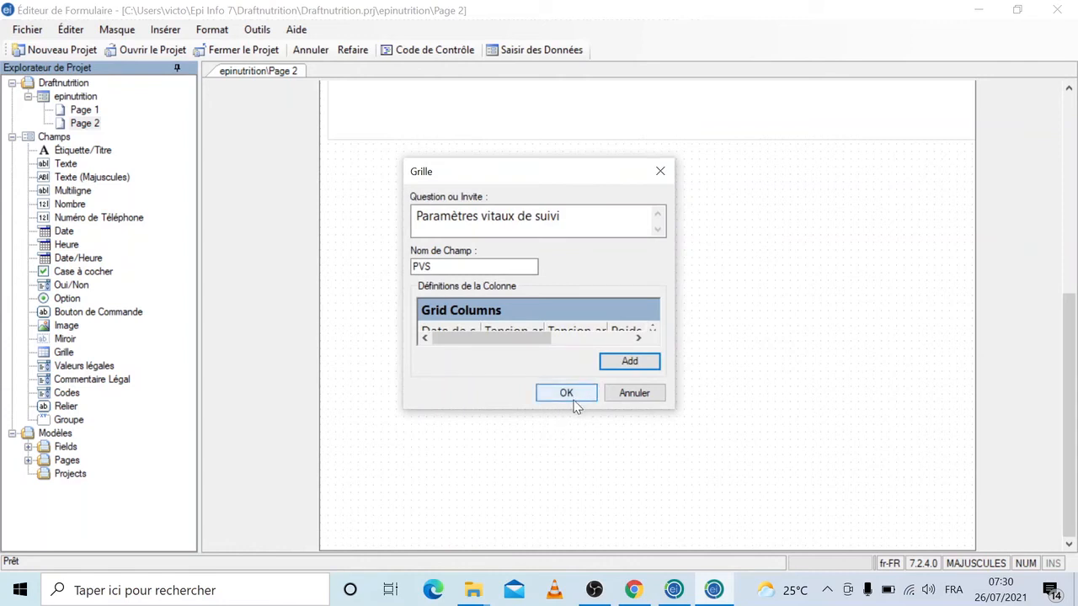
{"action": "left_click", "coordinate": [575, 405]}
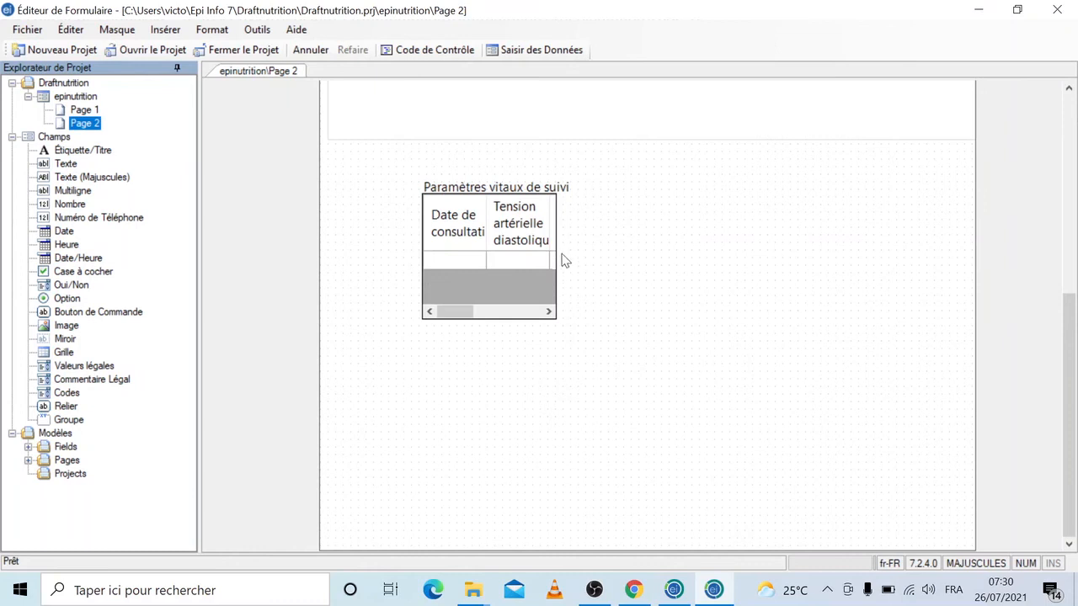
{"action": "left_click", "coordinate": [550, 226]}
{"action": "left_click", "coordinate": [567, 278]}
{"action": "left_click", "coordinate": [556, 255]}
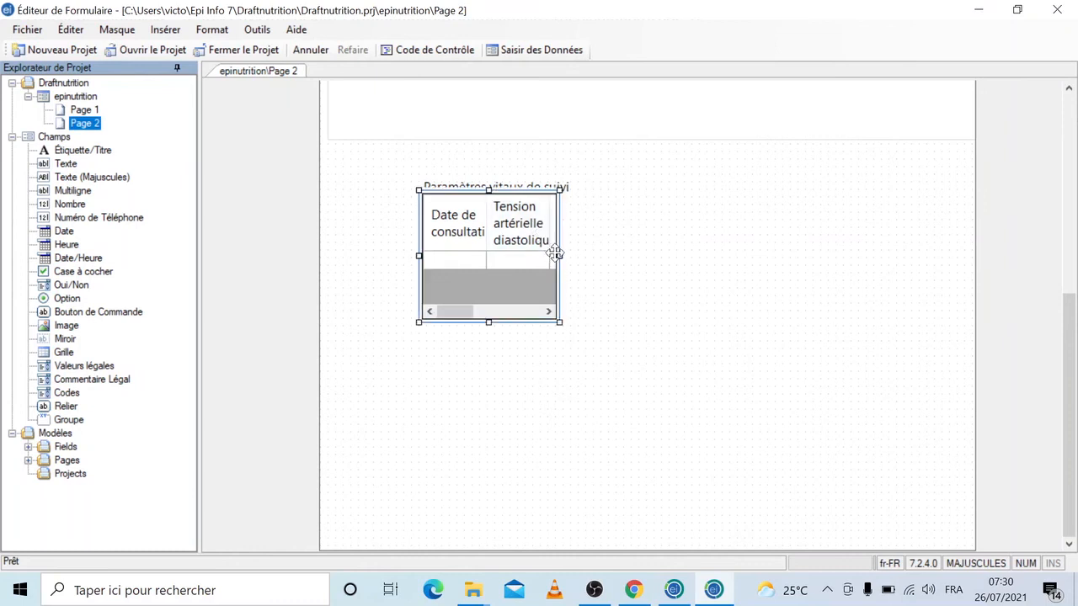
{"action": "left_click_drag", "start_coordinate": [556, 256], "coordinate": [939, 262]}
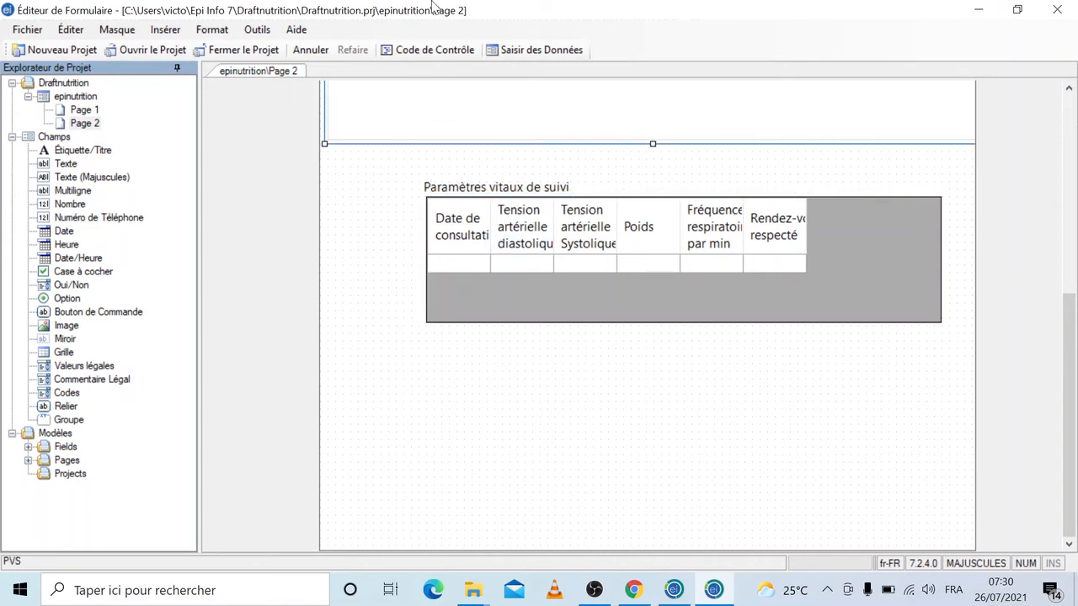
- Open the form for data entry and go to the "Paramètres vitaux de suivi" grid on Page 2
{"action": "left_click", "coordinate": [544, 52]}
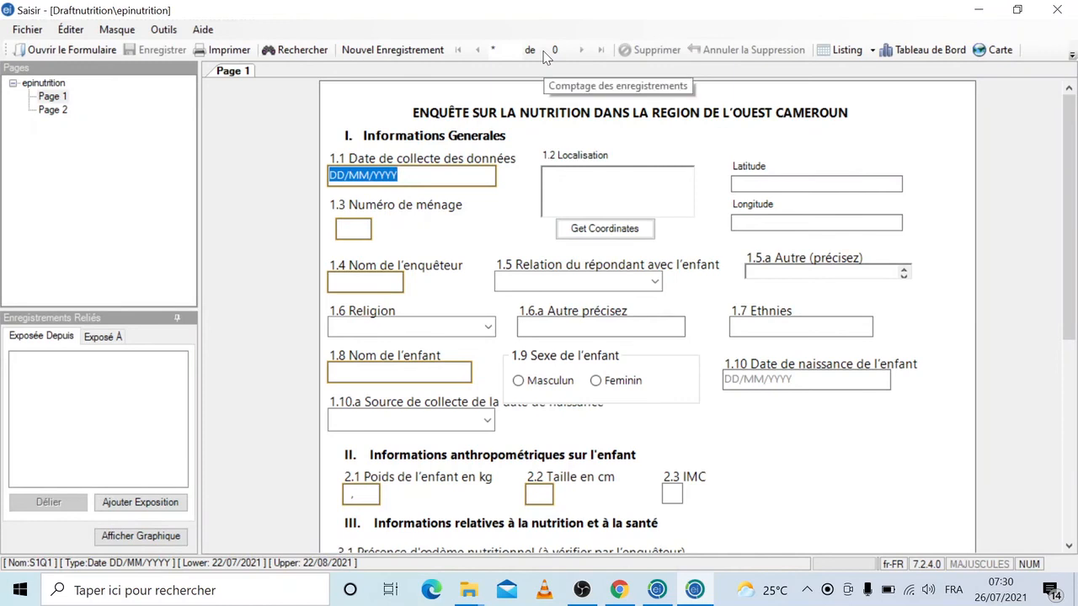
{"action": "left_click", "coordinate": [52, 110]}
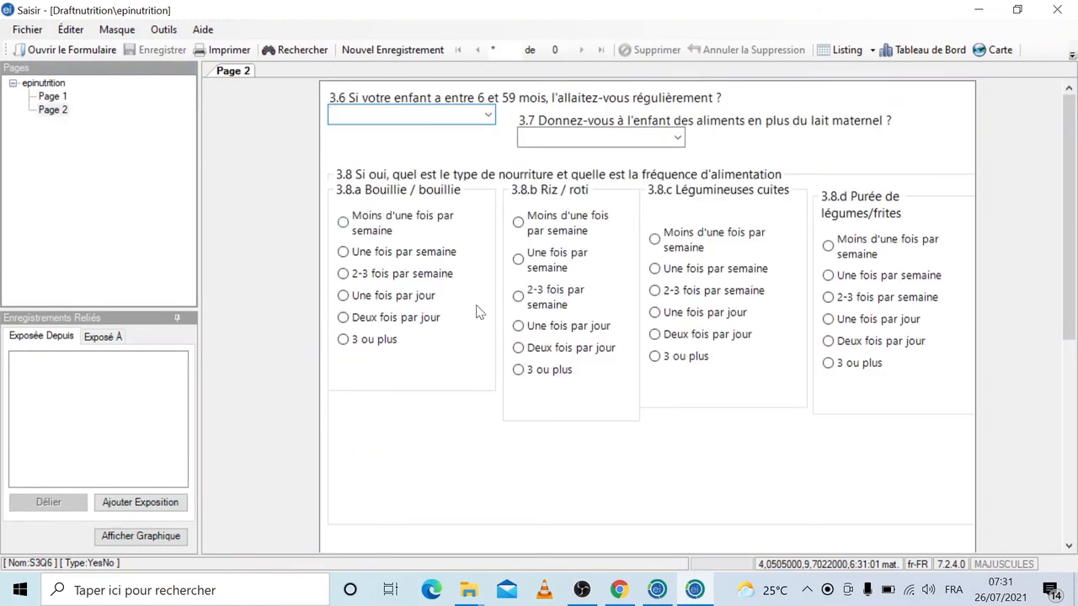
{"action": "scroll", "coordinate": [542, 392], "scroll_direction": "down", "scroll_amount": 5}
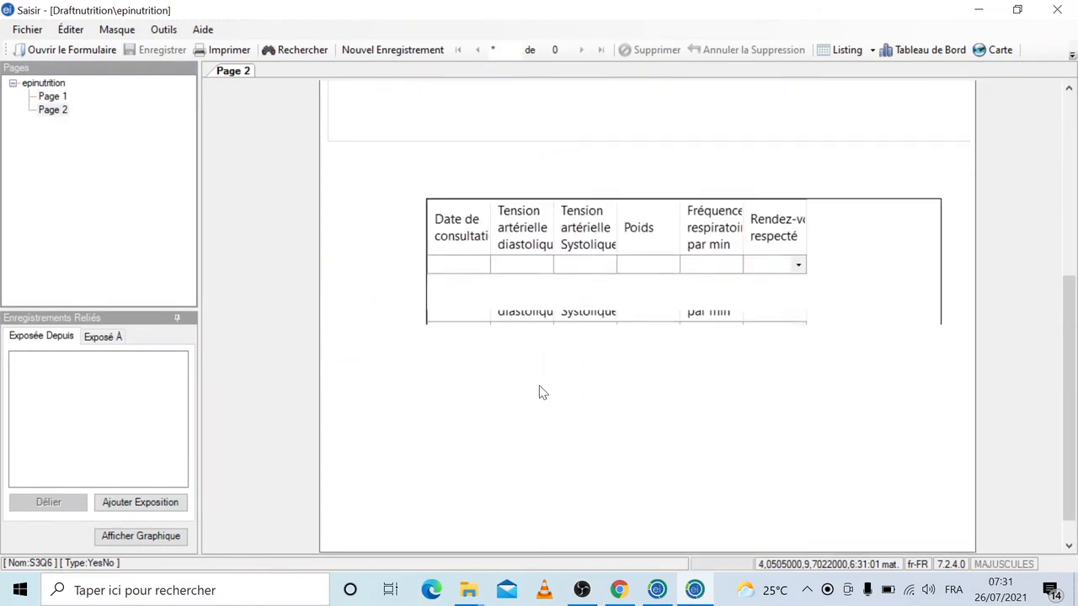
- Enter 26-07-2021 as the consultation date in the grid's first row
{"action": "left_click", "coordinate": [469, 270]}
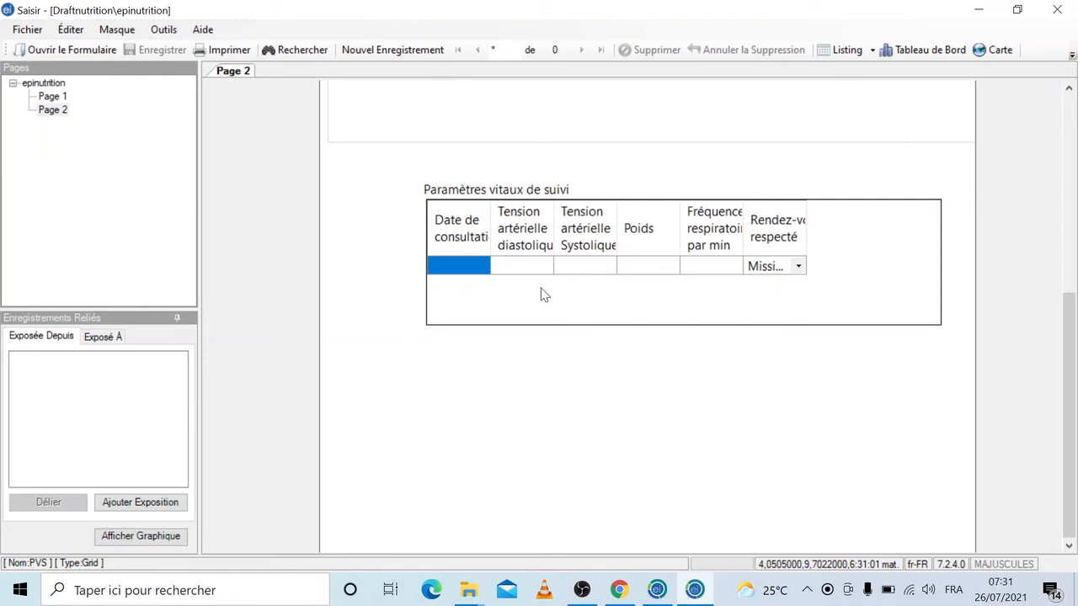
{"action": "type", "text": "é-"}
{"action": "key", "text": "BackSpace"}
{"action": "key", "text": "BackSpace"}
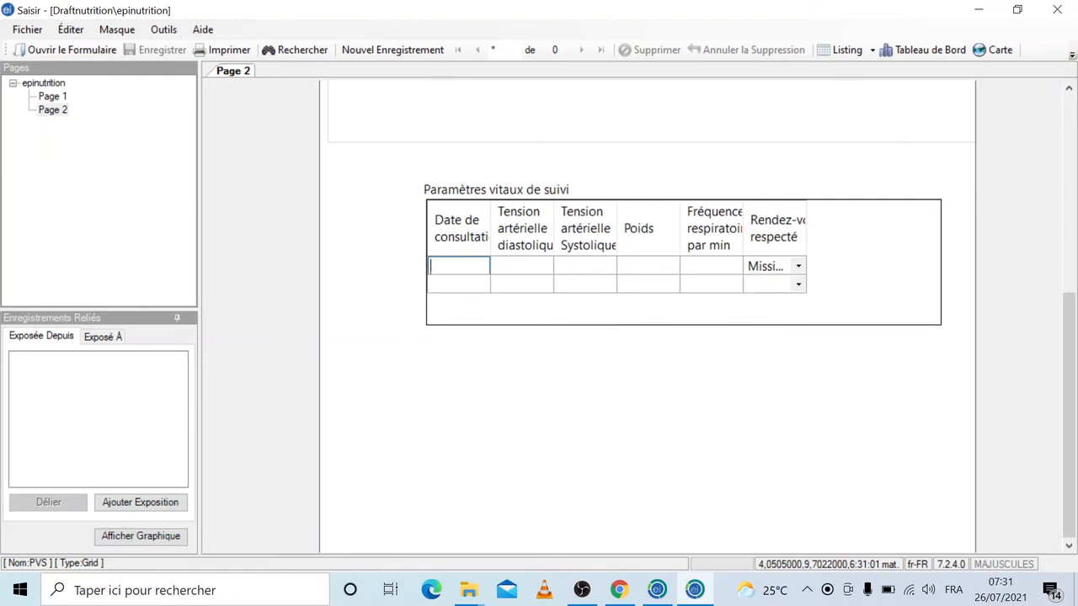
{"action": "key", "text": "Caps_Lock"}
{"action": "type", "text": "26"}
{"action": "type", "text": "-07"}
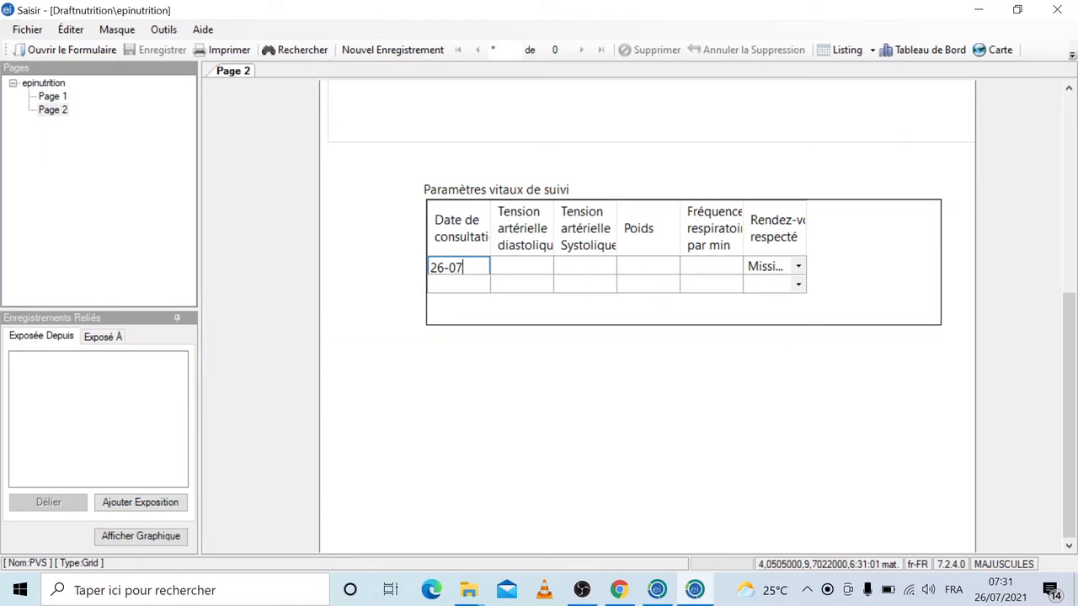
{"action": "type", "text": "-2021"}
{"action": "key", "text": "Tab"}
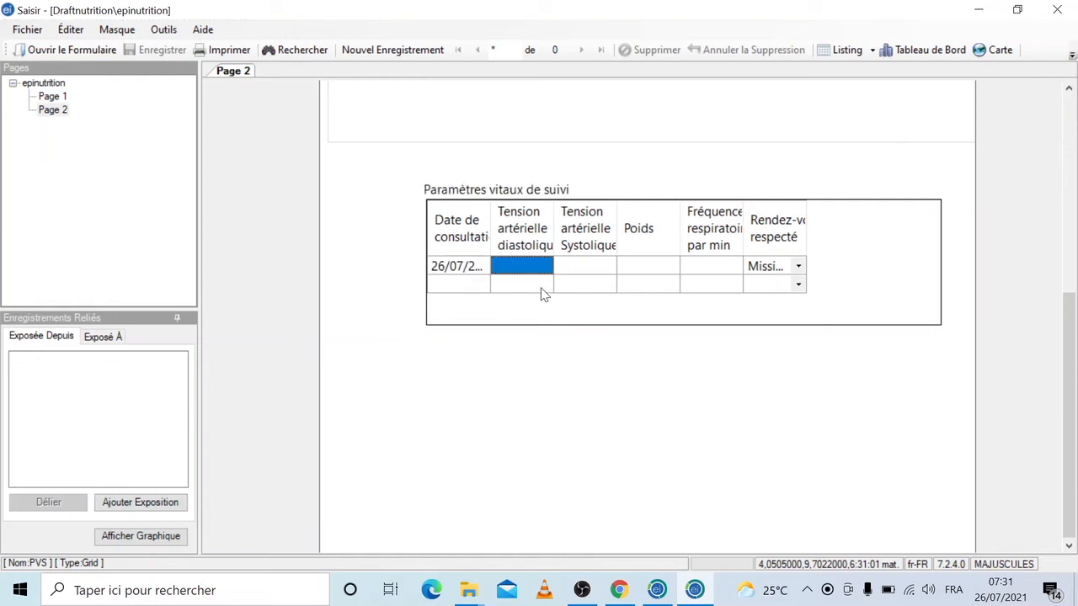
- Fill in the first row's diastolic pressure with 120 and its systolic pressure with 89
{"action": "type", "text": "120"}
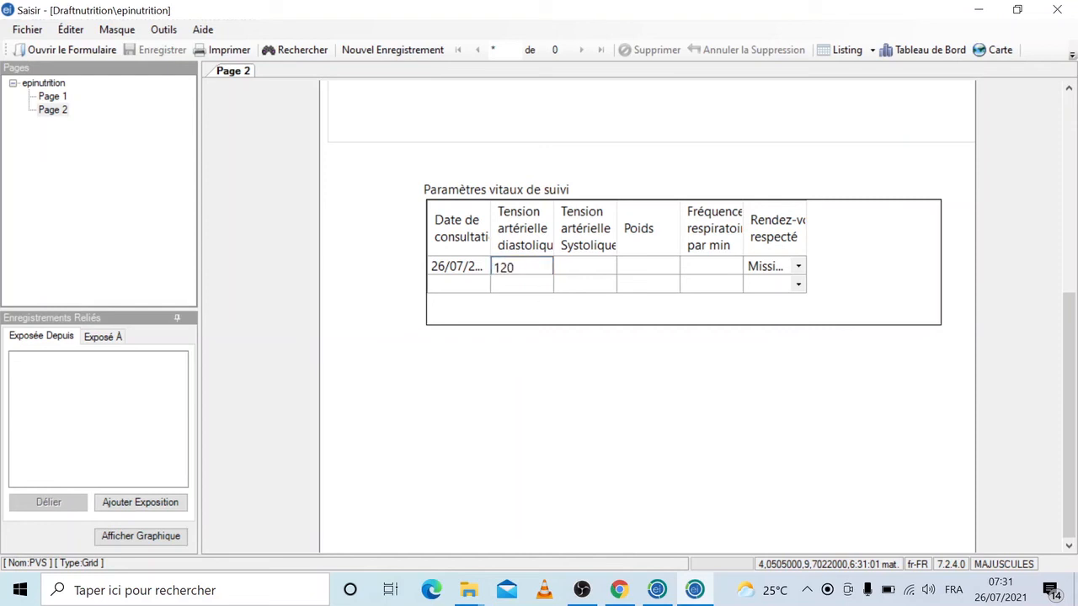
{"action": "key", "text": "Tab"}
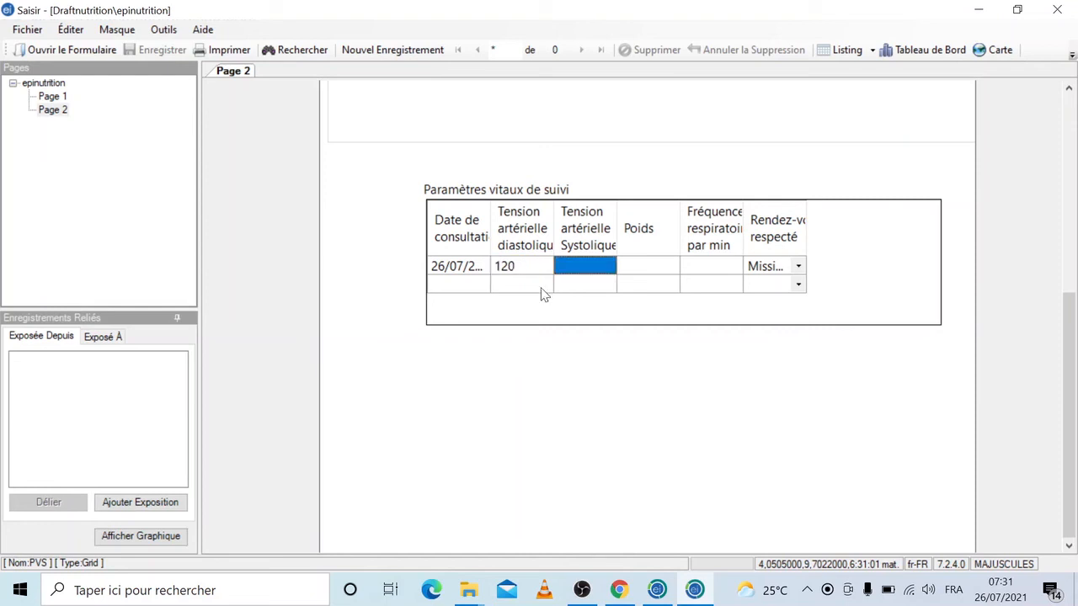
{"action": "type", "text": "89"}
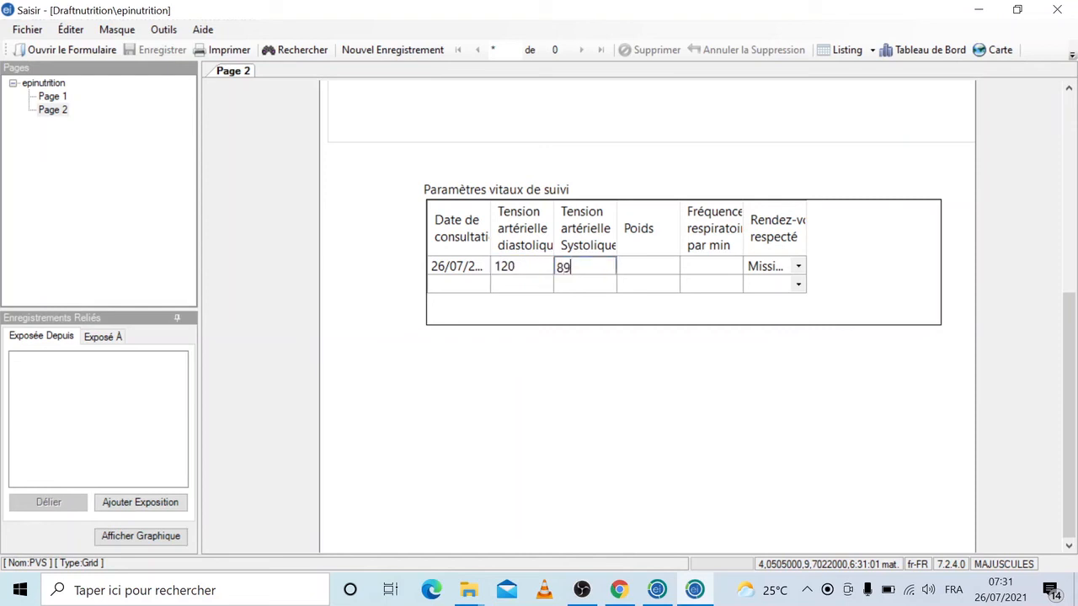
{"action": "key", "text": "Tab"}
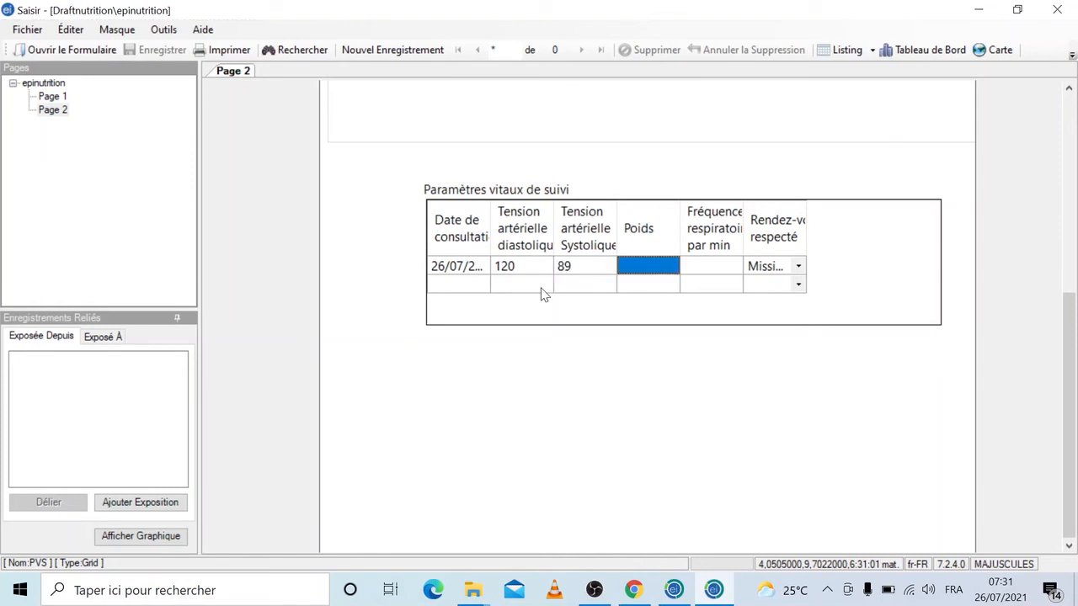
- Complete the first row with a weight of 70, a respiratory rate of 80, and Yes for the appointment kept
{"action": "type", "text": "70"}
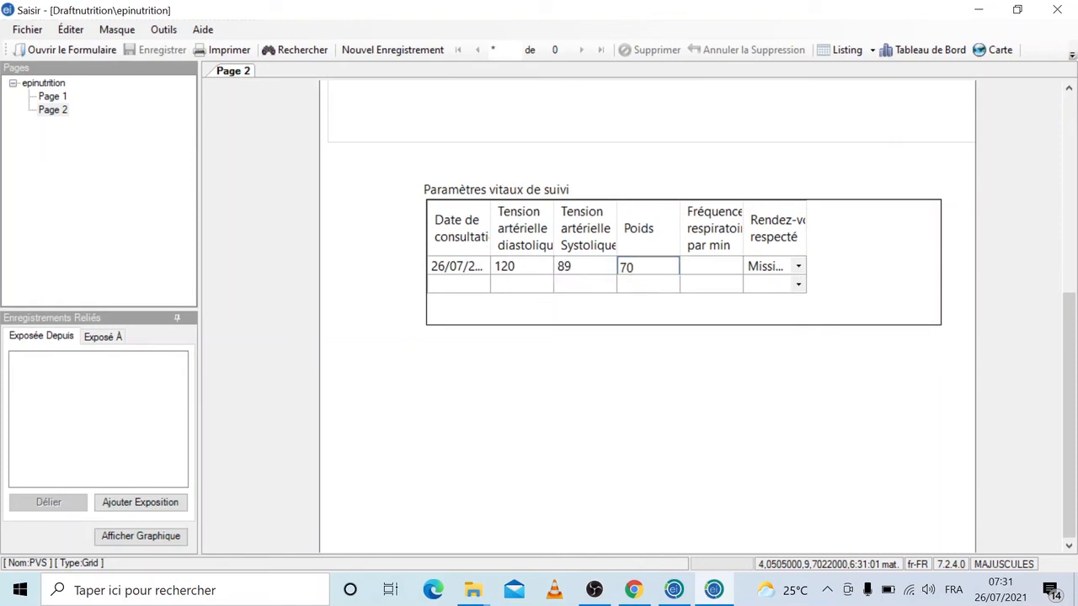
{"action": "key", "text": "Tab"}
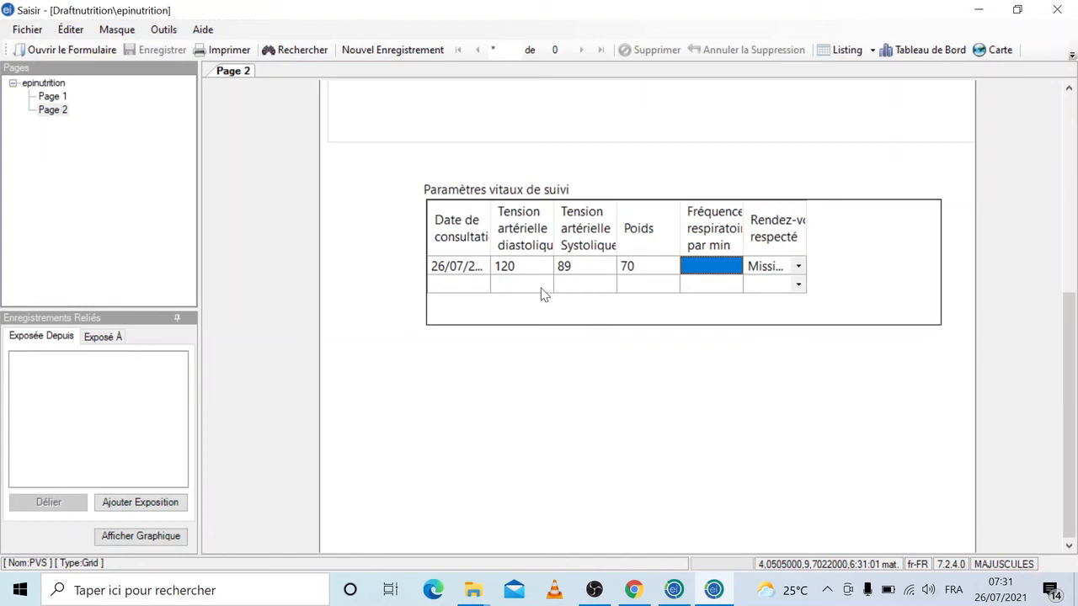
{"action": "type", "text": "80"}
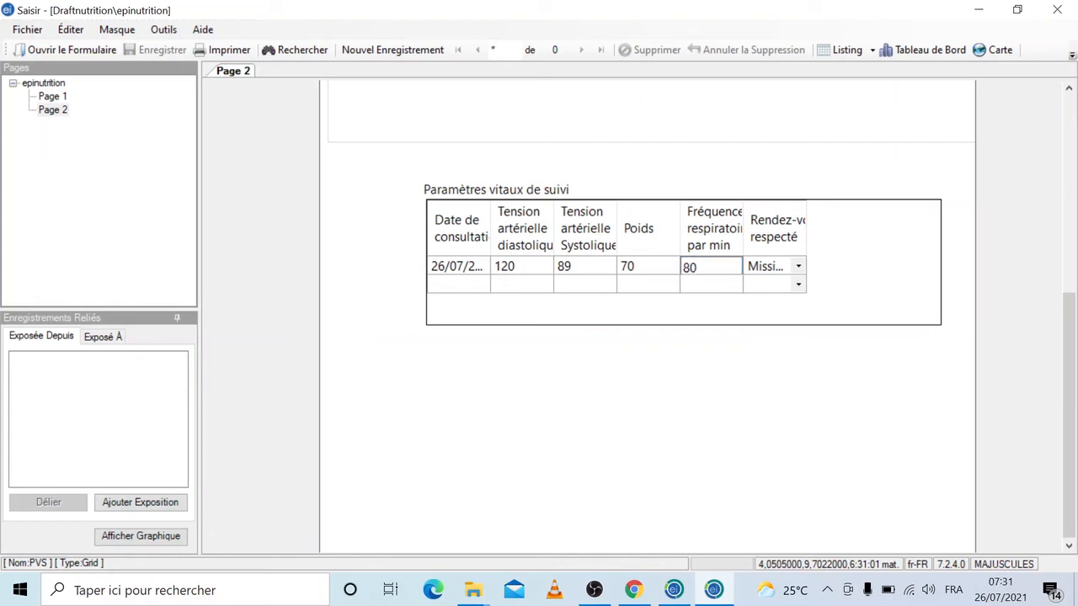
{"action": "key", "text": "Tab"}
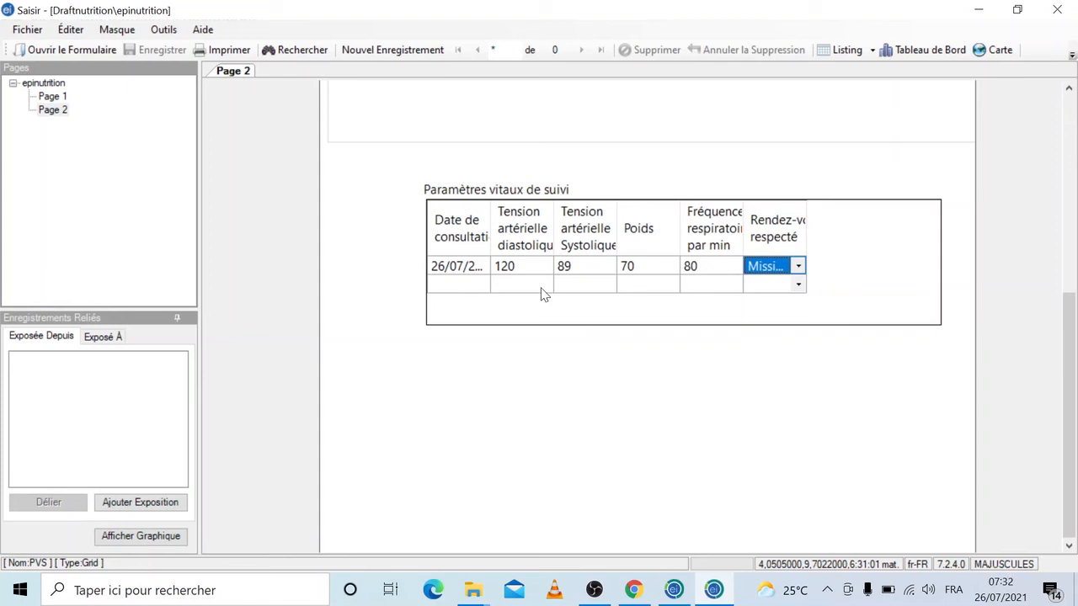
{"action": "left_click", "coordinate": [802, 269]}
{"action": "left_click", "coordinate": [799, 268]}
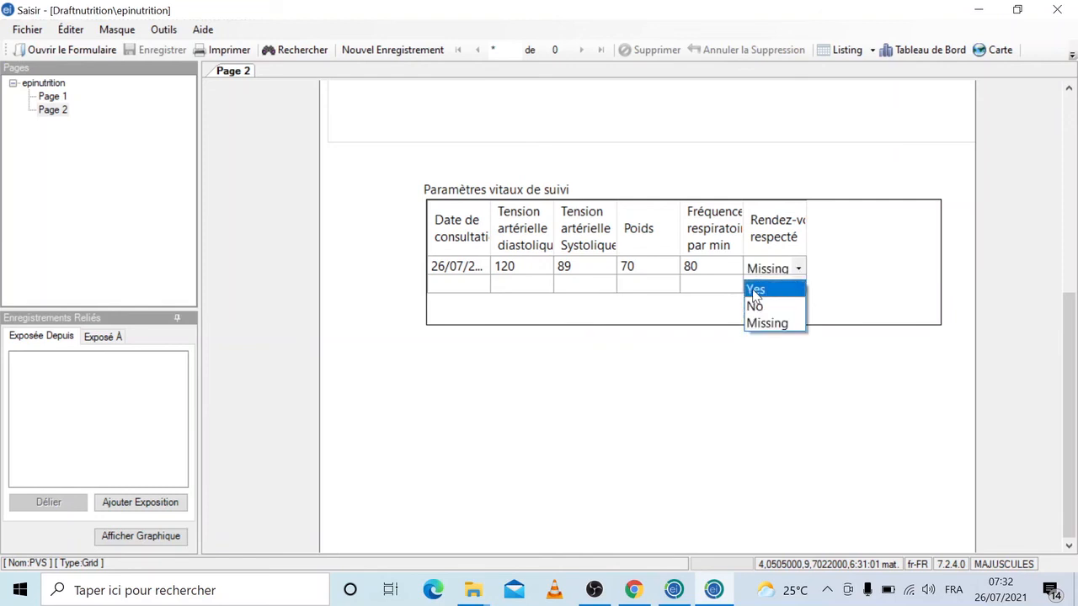
{"action": "left_click", "coordinate": [756, 290]}
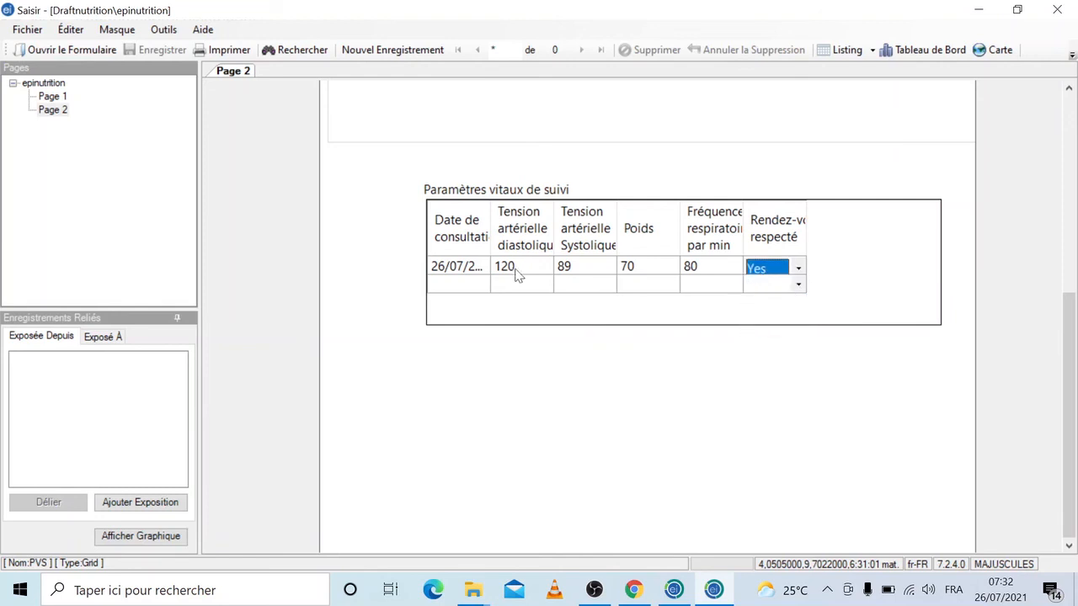
- Start the grid's second row with consultation date 30-07-2021, diastolic pressure 122 and systolic pressure 90
{"action": "left_click", "coordinate": [436, 287]}
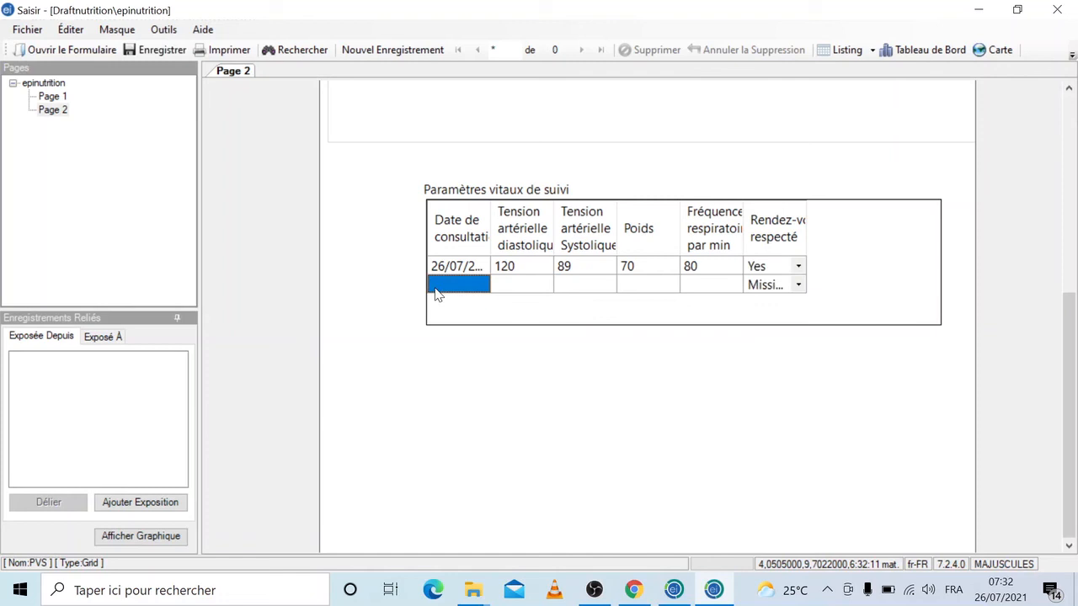
{"action": "type", "text": "30"}
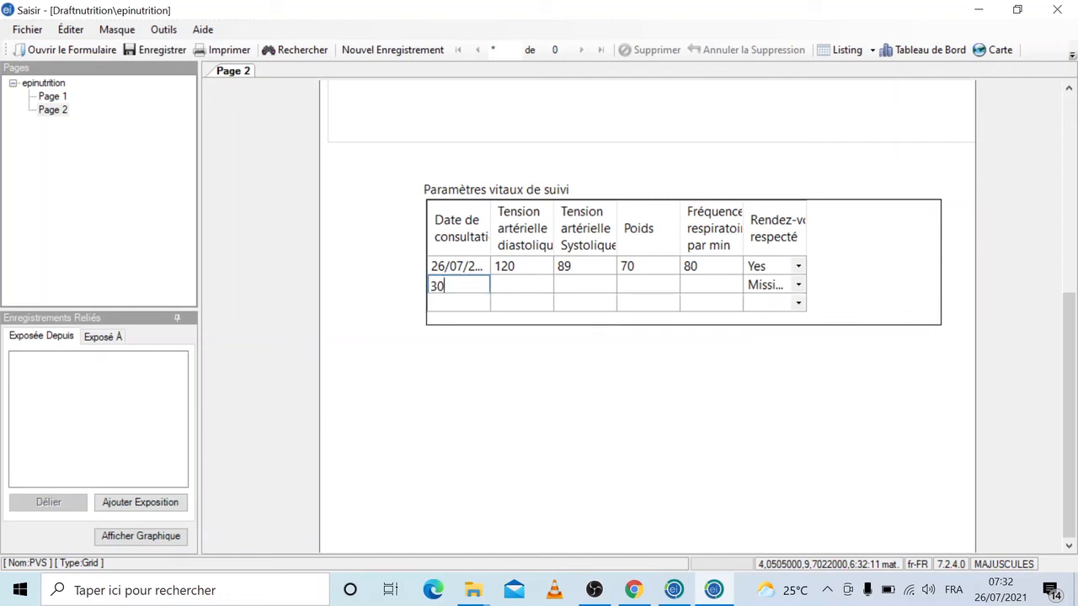
{"action": "type", "text": "-07-2021"}
{"action": "key", "text": "Tab"}
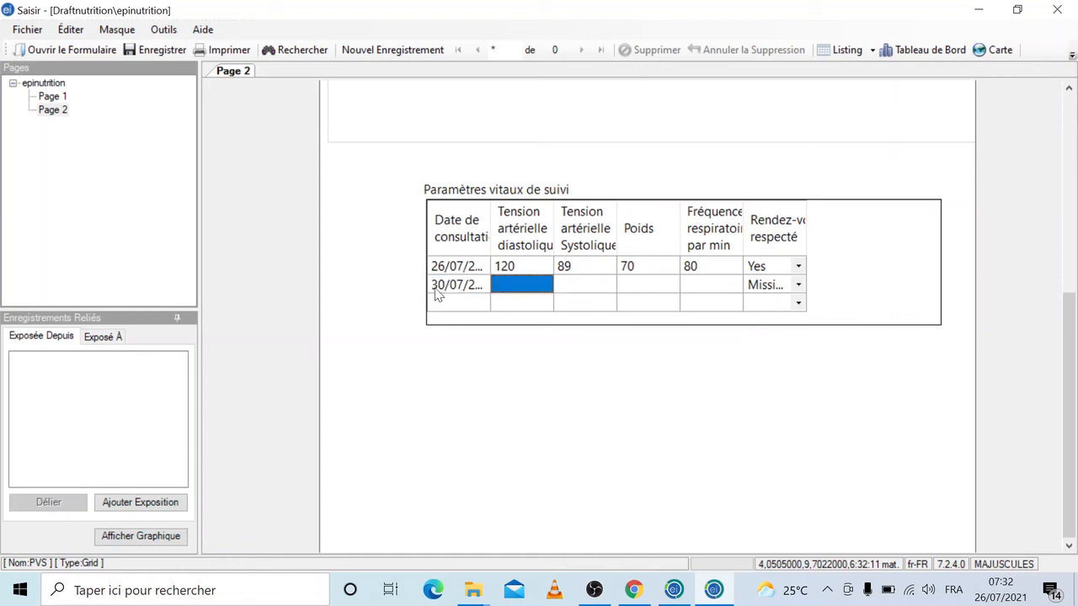
{"action": "type", "text": "122"}
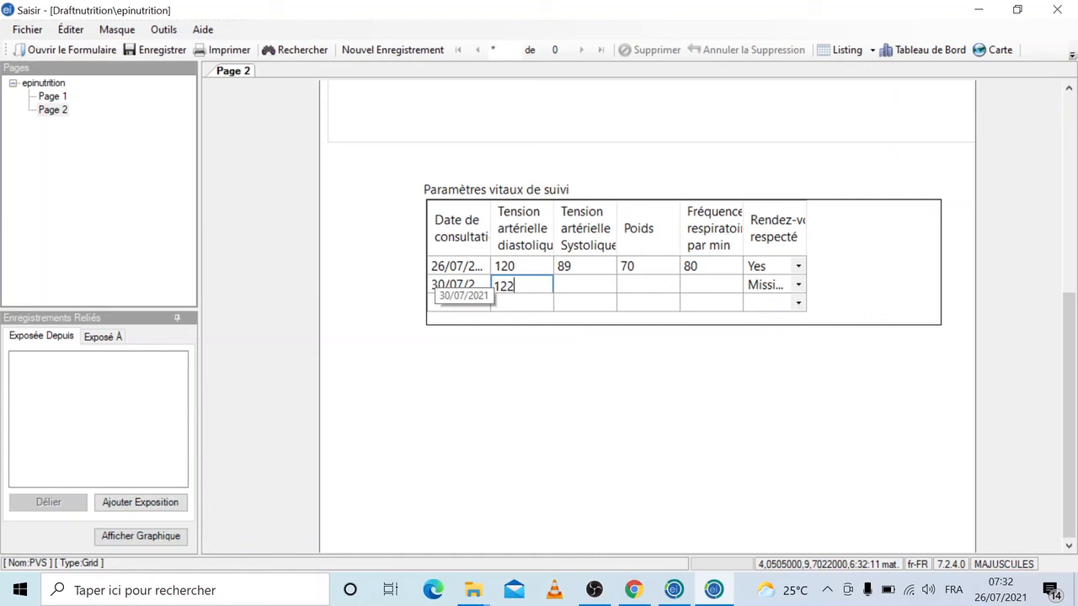
{"action": "key", "text": "Tab"}
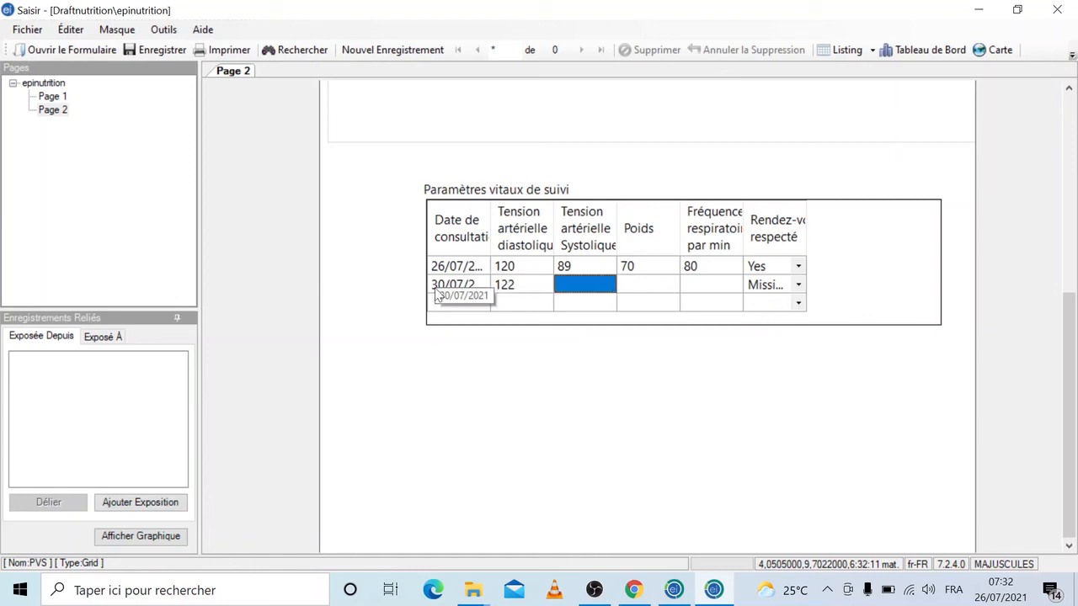
{"action": "type", "text": "90"}
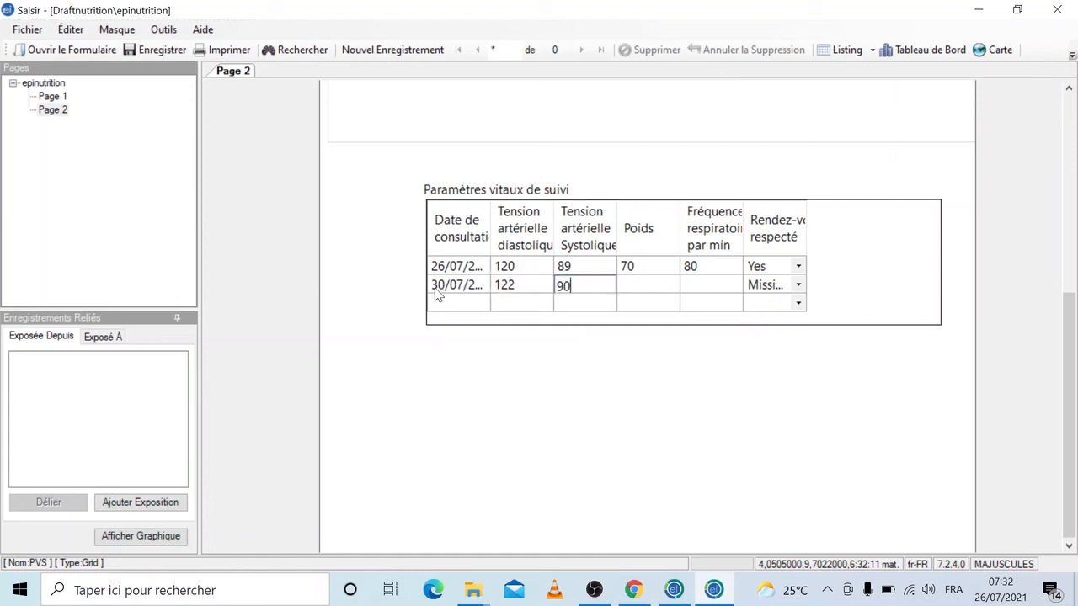
{"action": "key", "text": "Tab"}
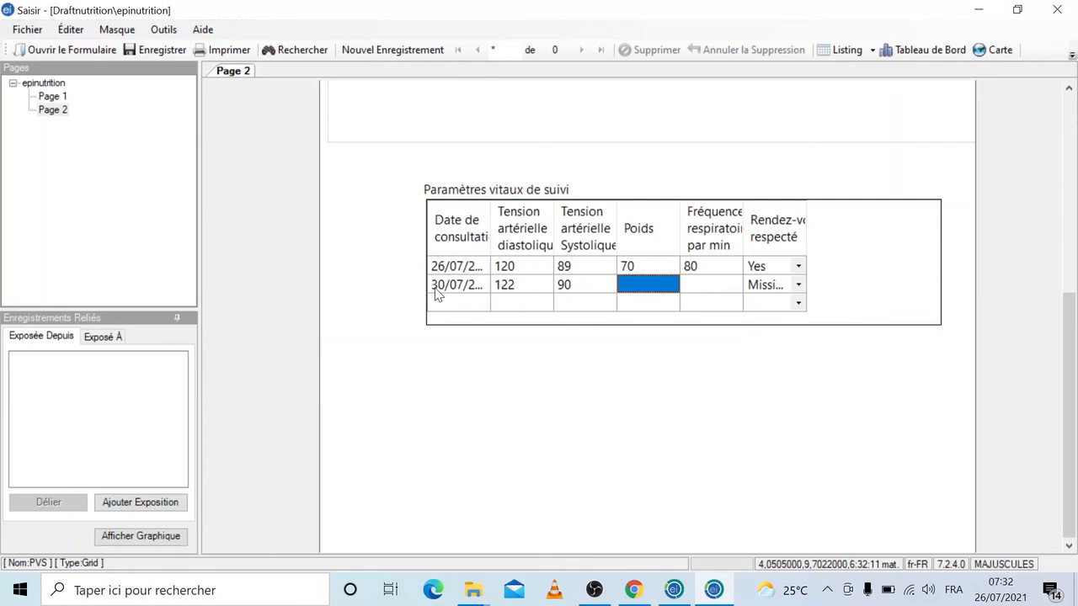
- Complete the second row with a weight of 72, a respiratory rate of 81, and No for the appointment kept
{"action": "type", "text": "72"}
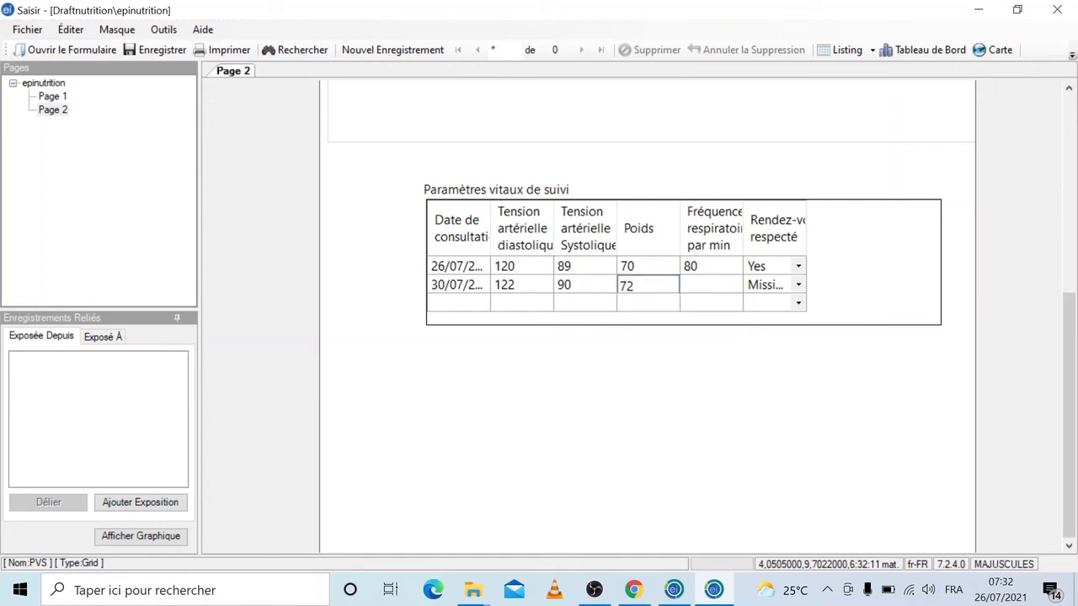
{"action": "key", "text": "Tab"}
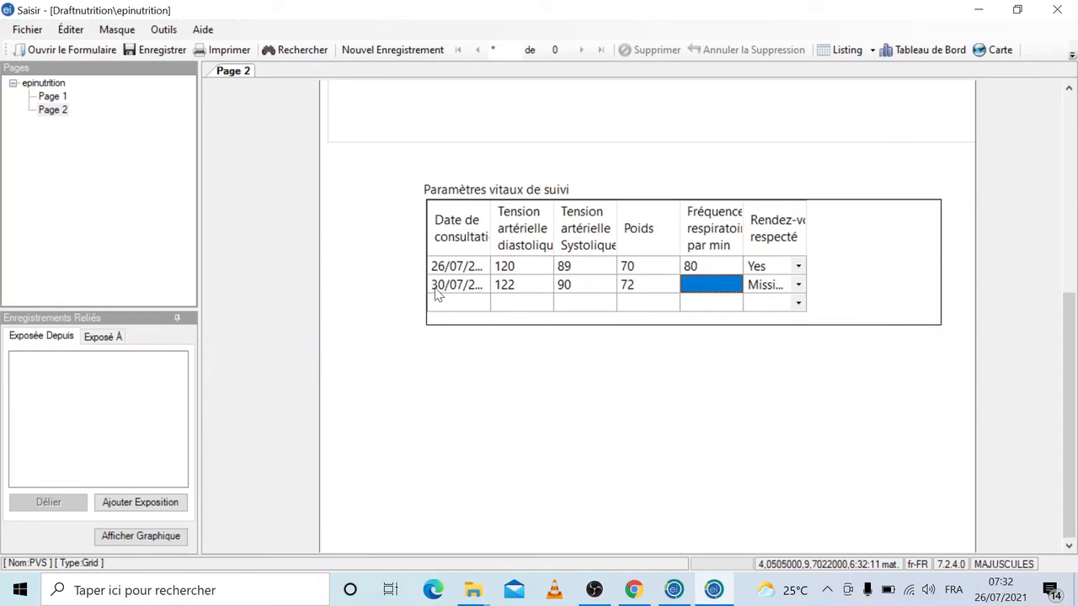
{"action": "type", "text": "81"}
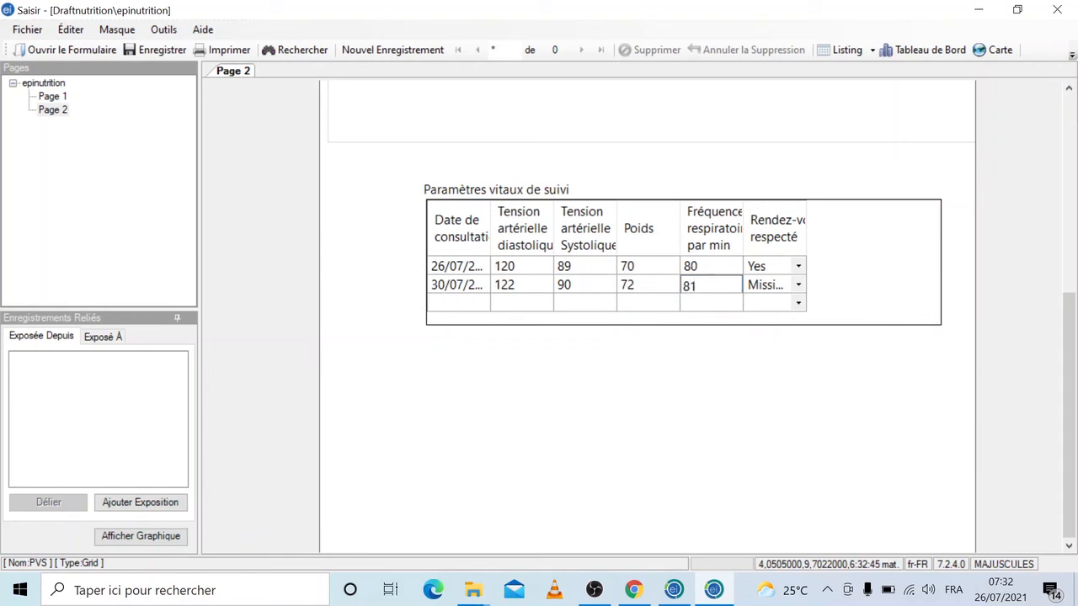
{"action": "key", "text": "Tab"}
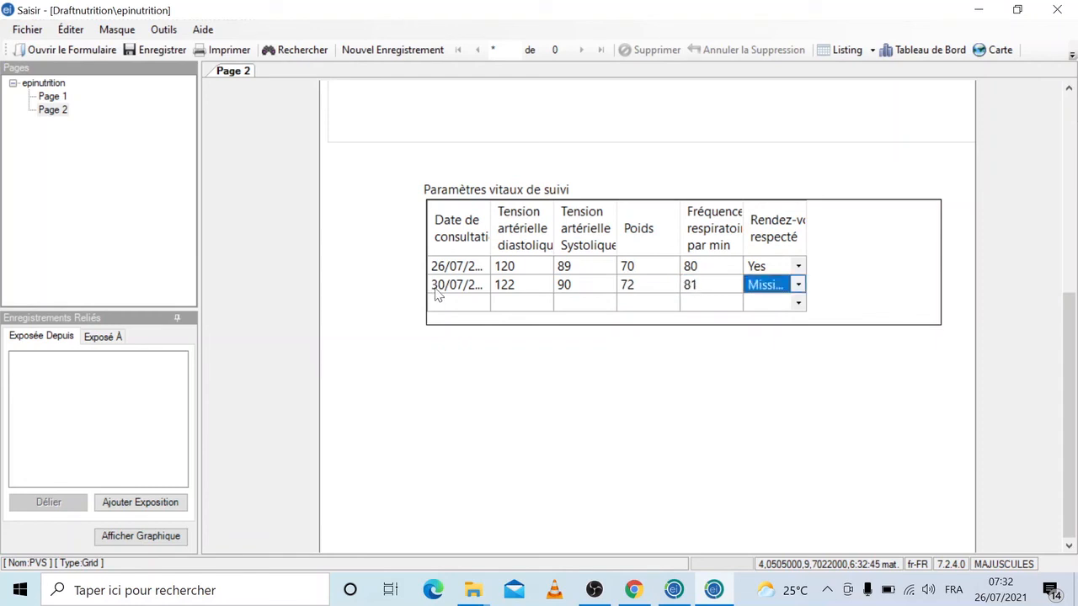
{"action": "left_click", "coordinate": [798, 287]}
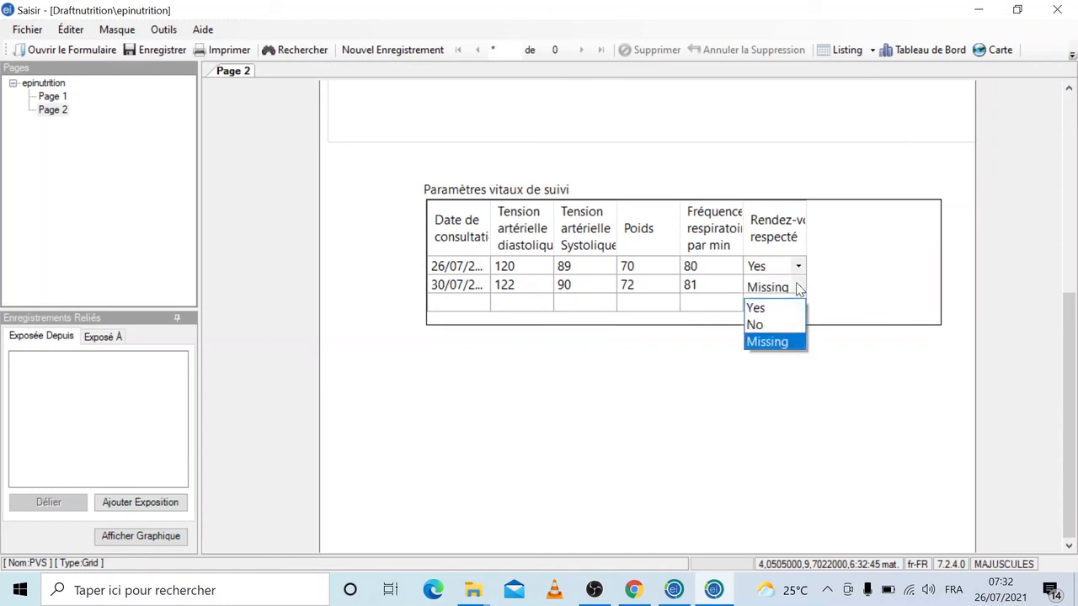
{"action": "left_click", "coordinate": [754, 325]}
{"action": "key", "text": "Tab"}
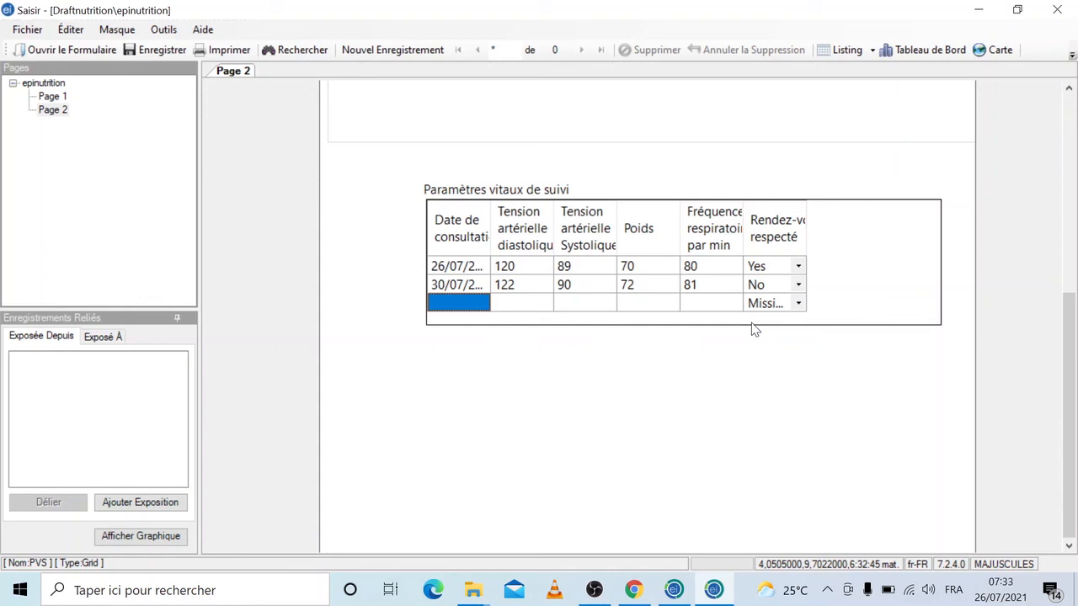
- Enter 05-08-2021 as the consultation date in the grid's third row
{"action": "type", "text": "0"}
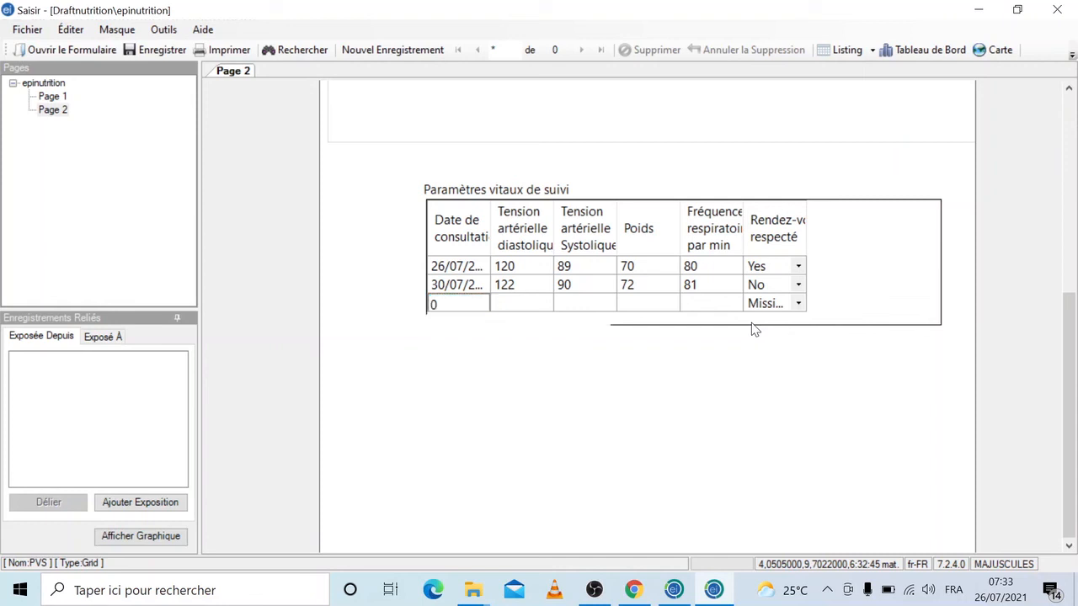
{"action": "type", "text": "5-08"}
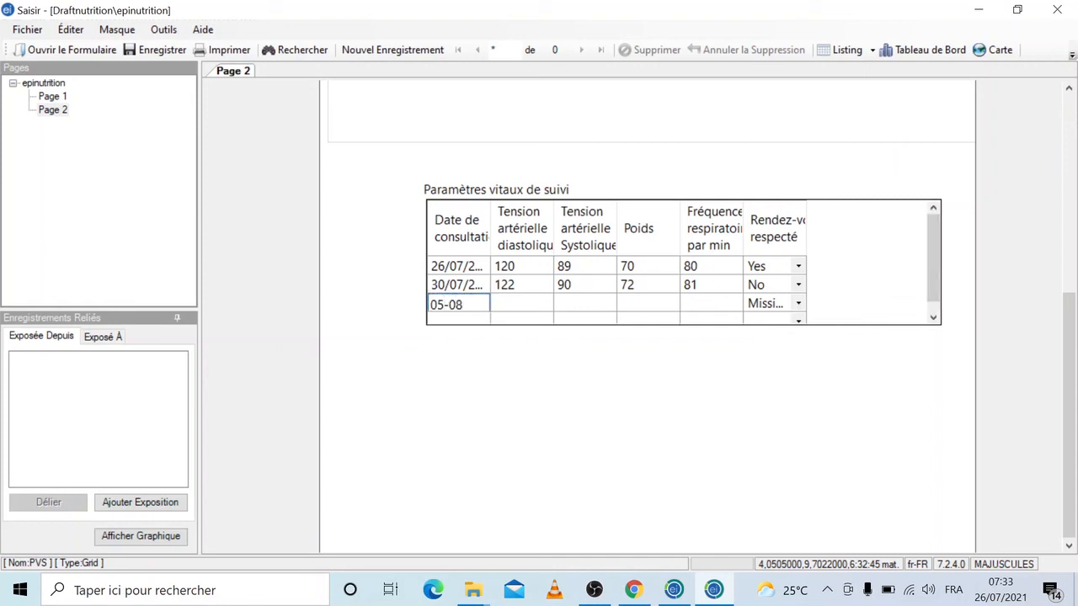
{"action": "type", "text": "6"}
{"action": "key", "text": "BackSpace"}
{"action": "type", "text": "-2021"}
{"action": "key", "text": "Tab"}
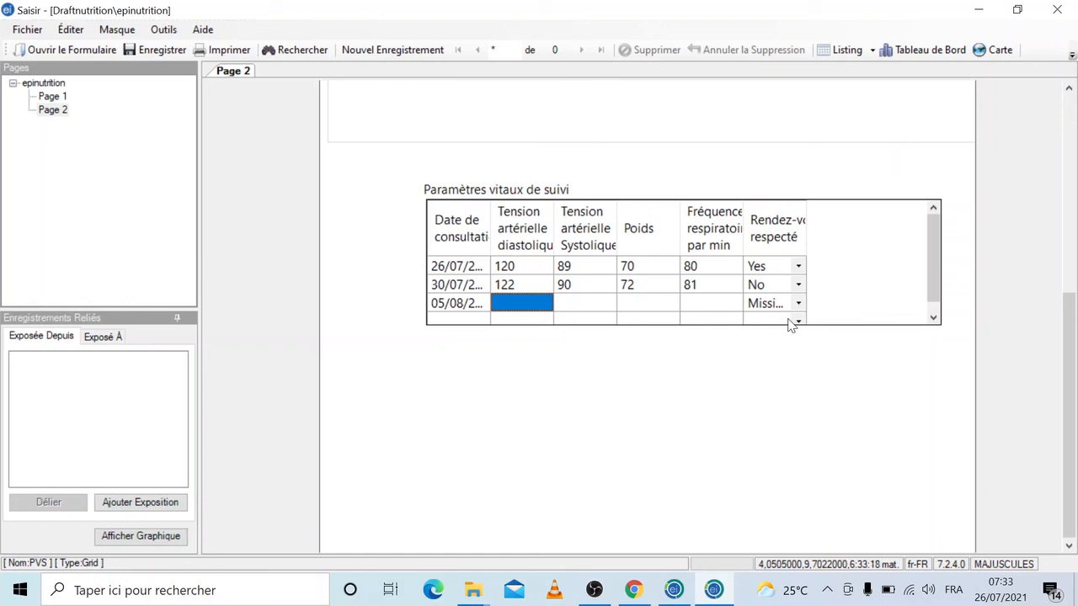
- Fill in the third row's diastolic pressure with 120 and its systolic pressure with 80
{"action": "type", "text": "12"}
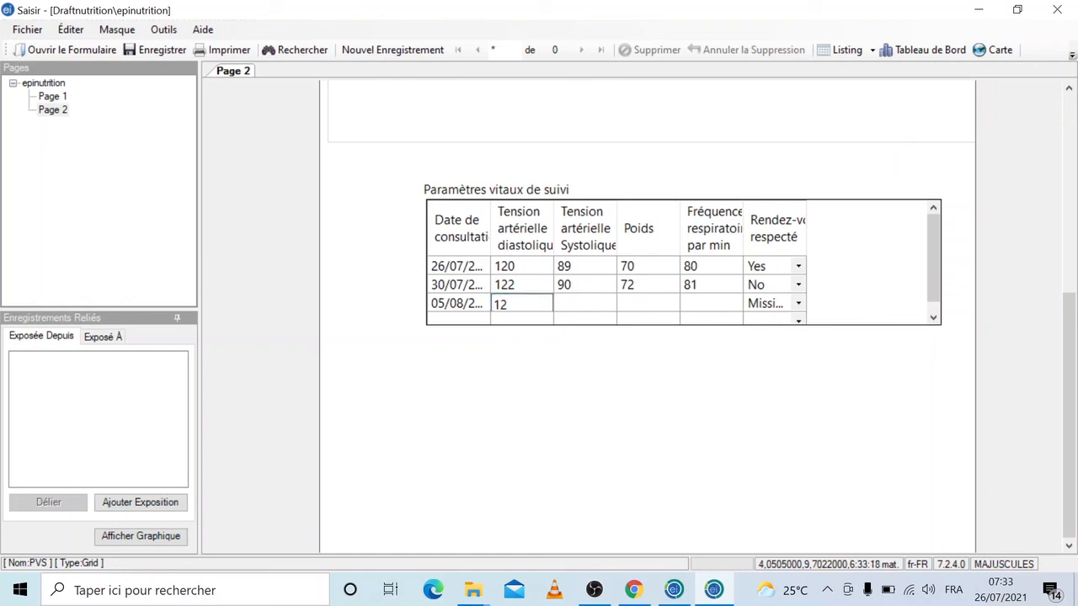
{"action": "type", "text": "0"}
{"action": "key", "text": "Tab"}
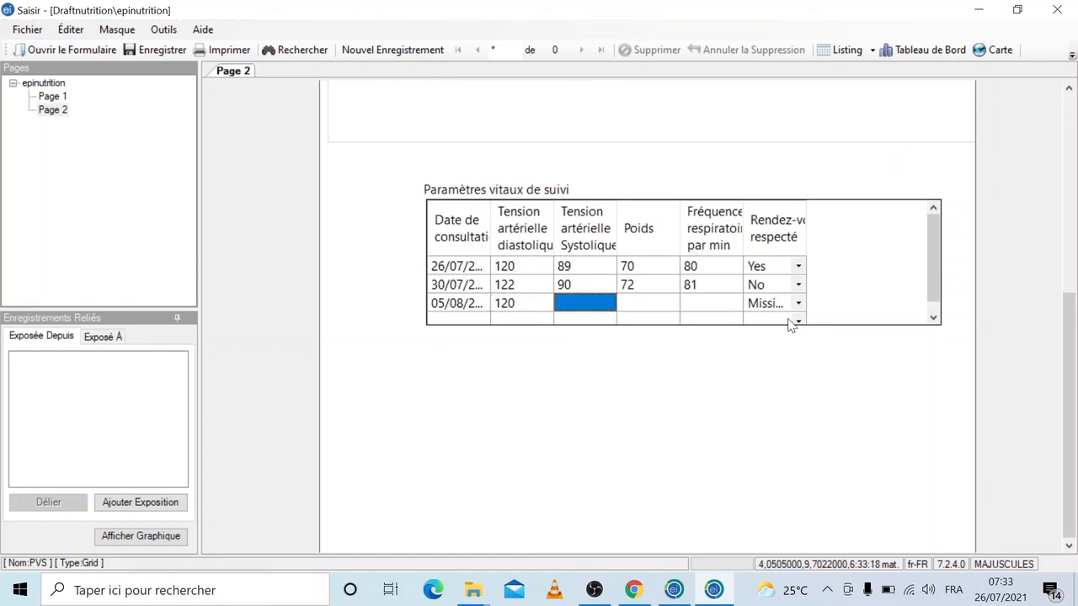
{"action": "type", "text": "80"}
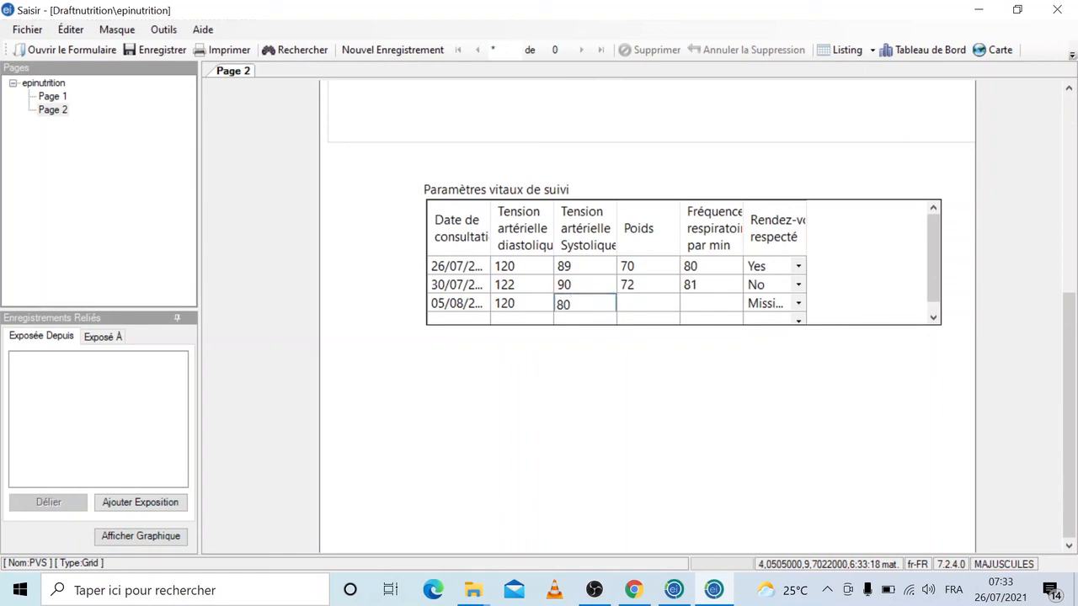
{"action": "key", "text": "Tab"}
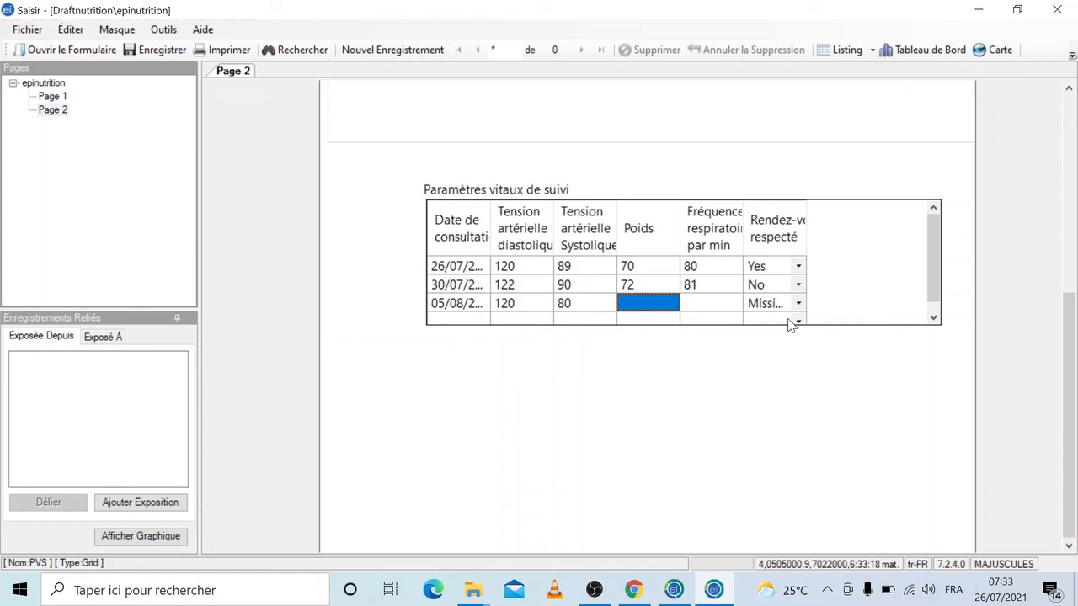
- Complete the third row with a weight of 70, a respiratory rate of 80, and Yes for the appointment kept
{"action": "type", "text": "70"}
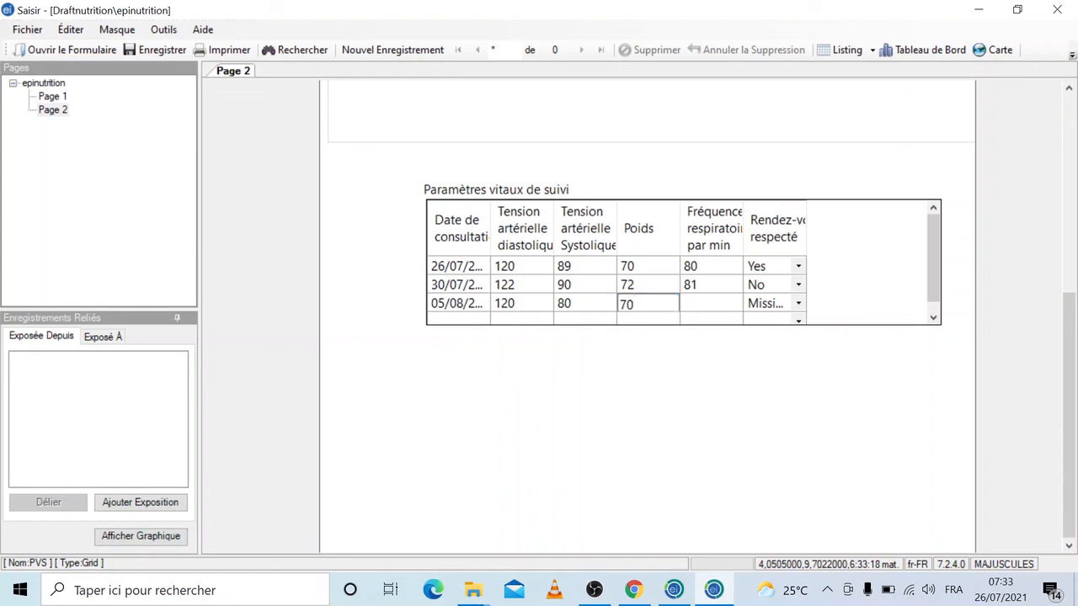
{"action": "key", "text": "Tab"}
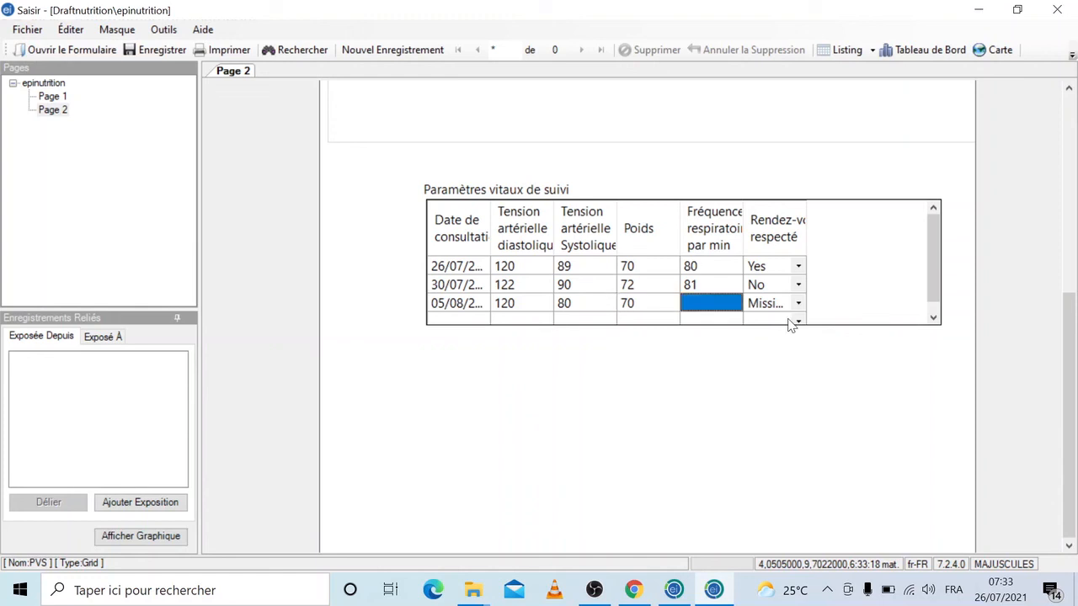
{"action": "type", "text": "80"}
{"action": "key", "text": "Tab"}
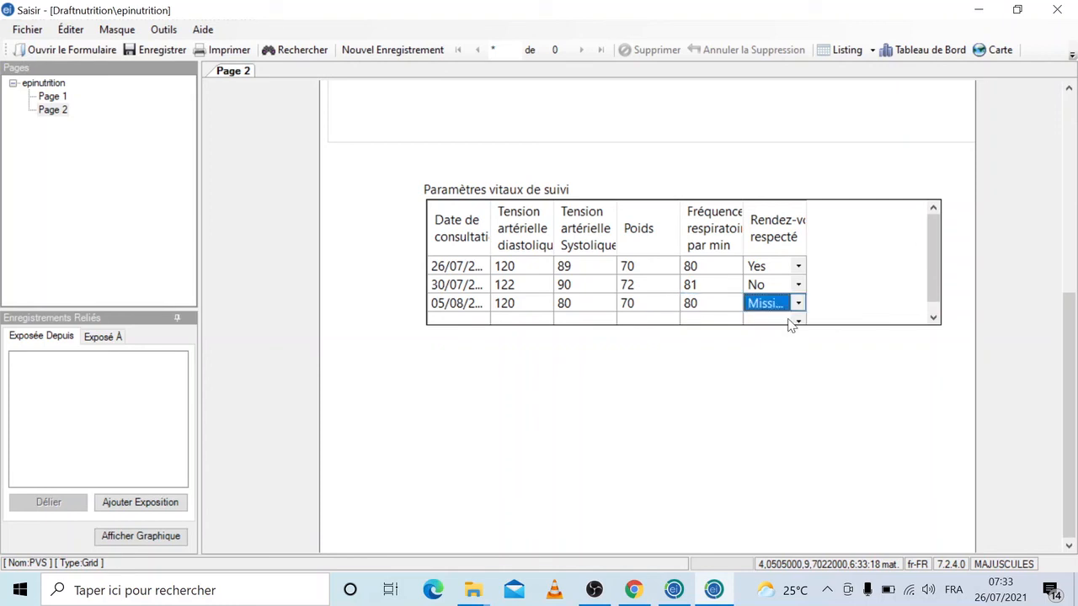
{"action": "left_click", "coordinate": [798, 305]}
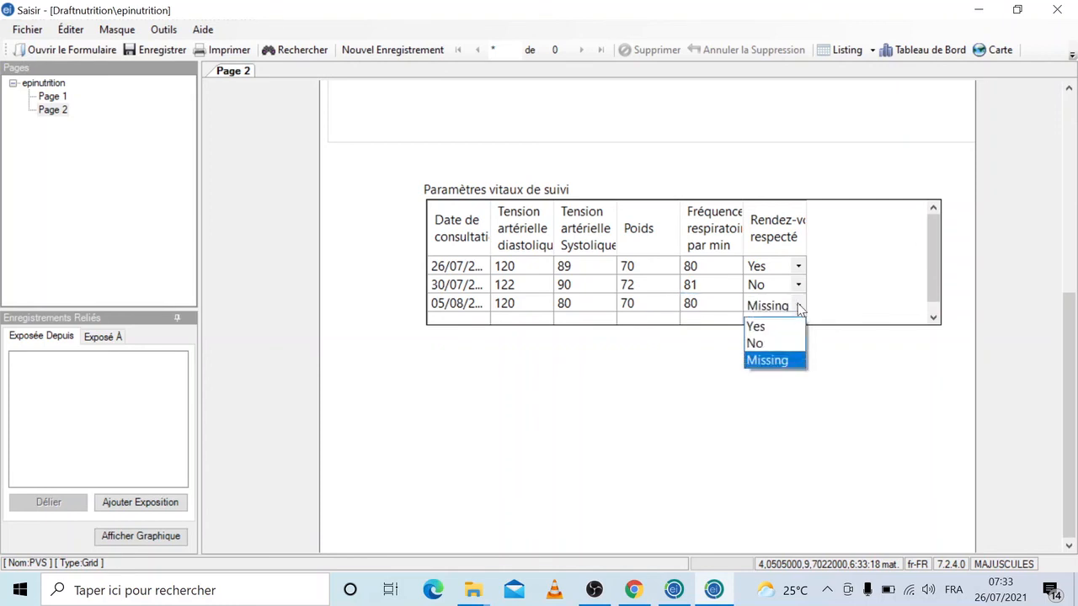
{"action": "left_click", "coordinate": [758, 327]}
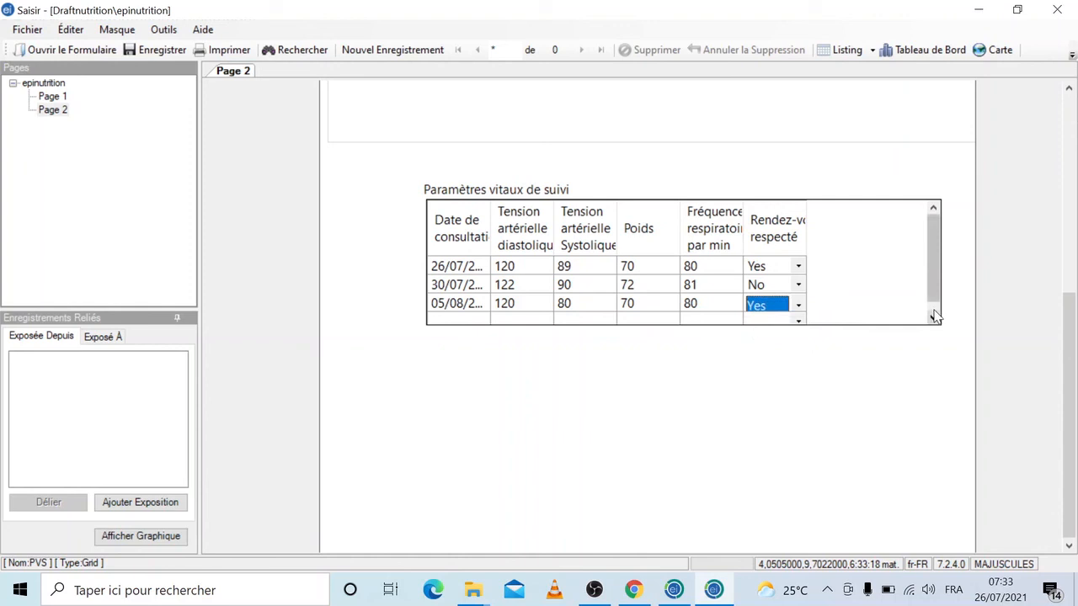
{"action": "key", "text": "Tab"}
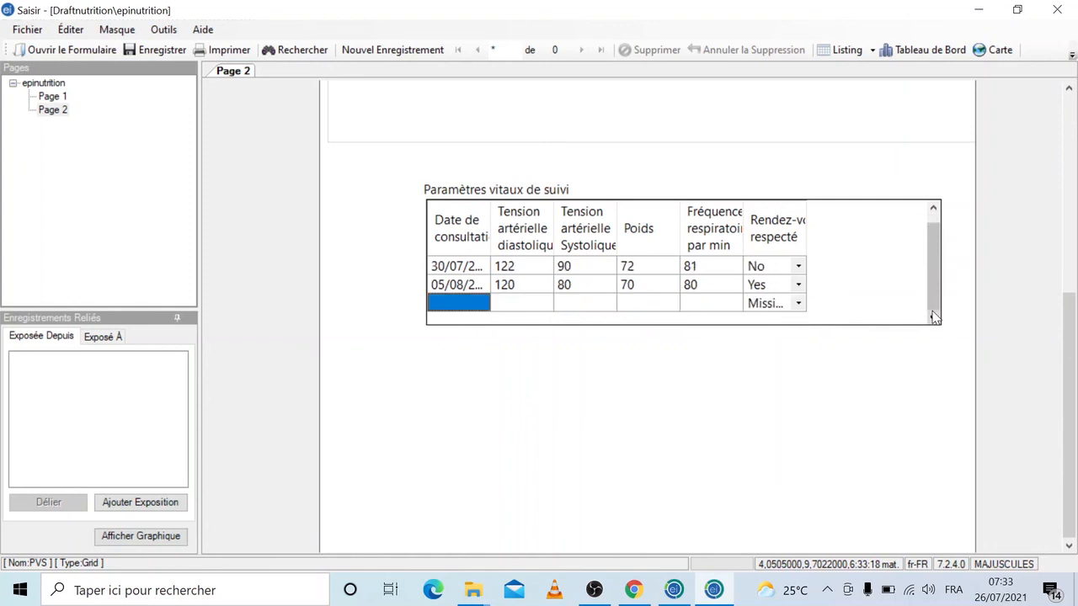